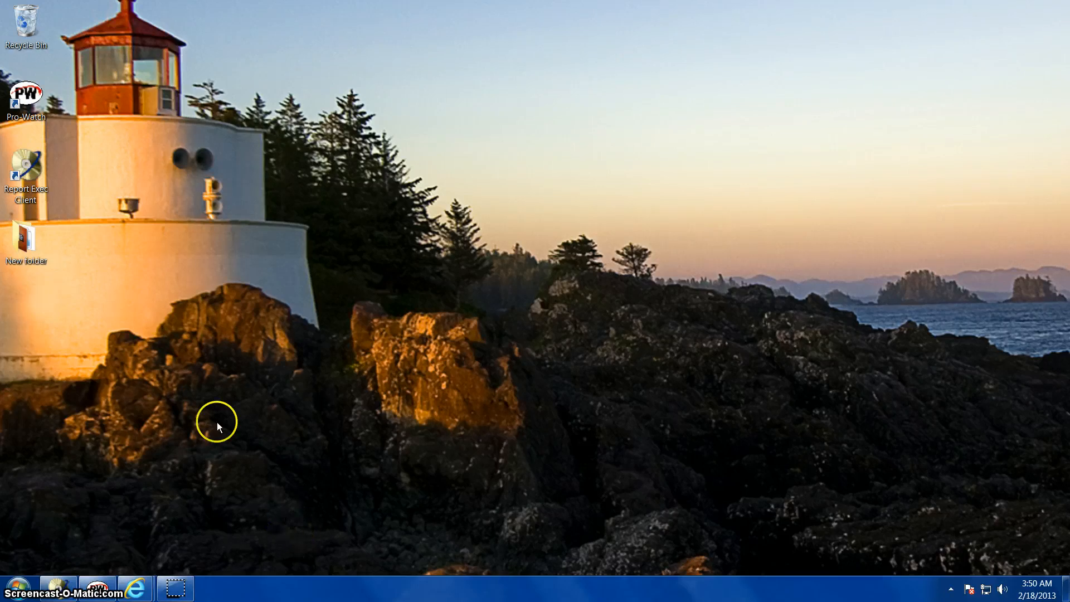
Open Internet Explorer to the university intranet and expand the Payroll section of Documents & Forms
left_click(20, 586)
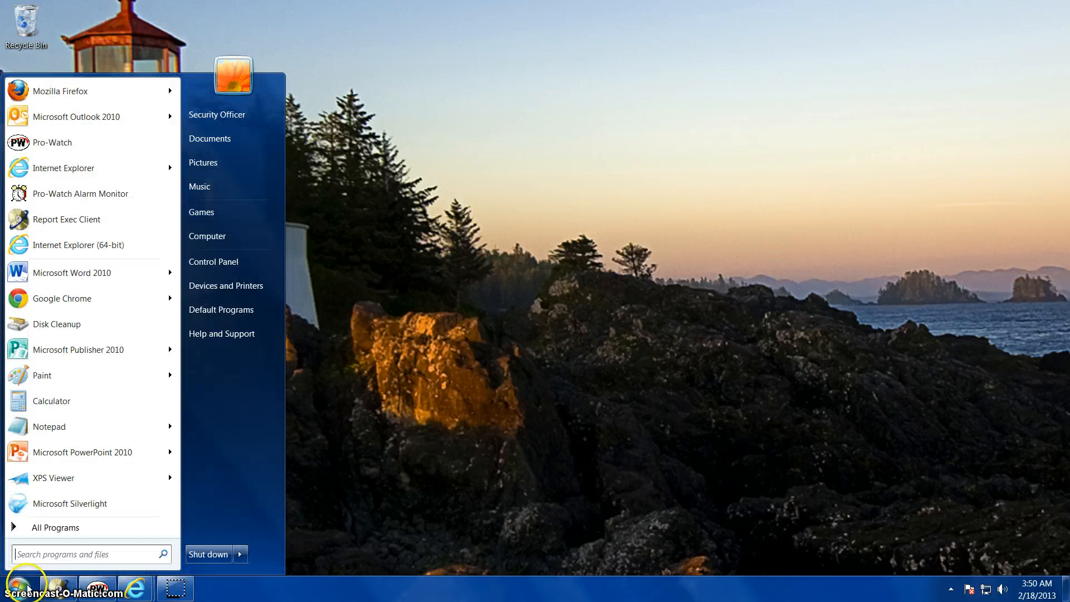
left_click(80, 168)
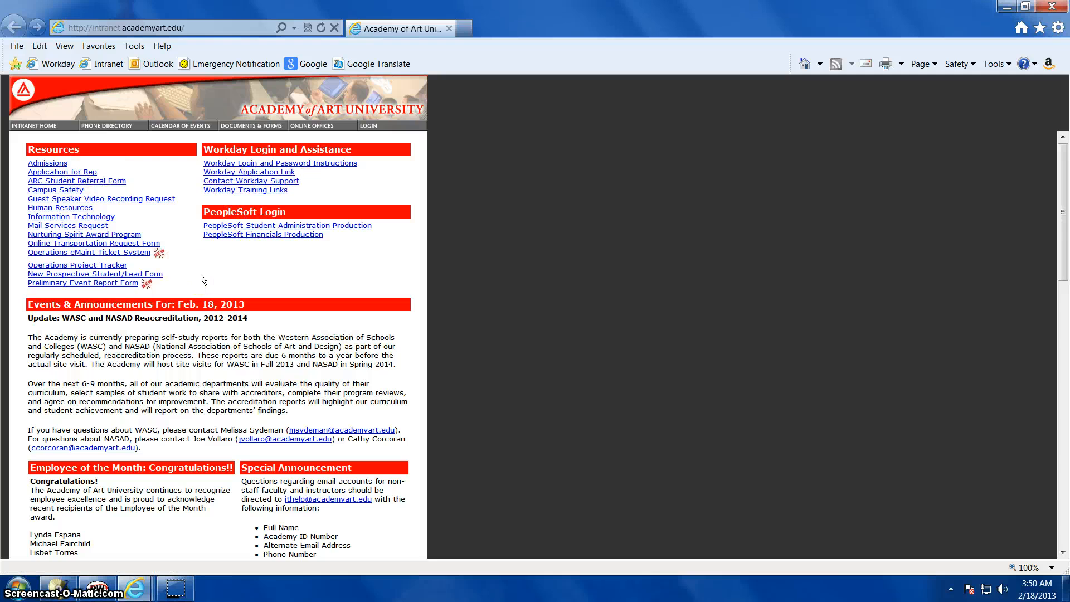
left_click(262, 128)
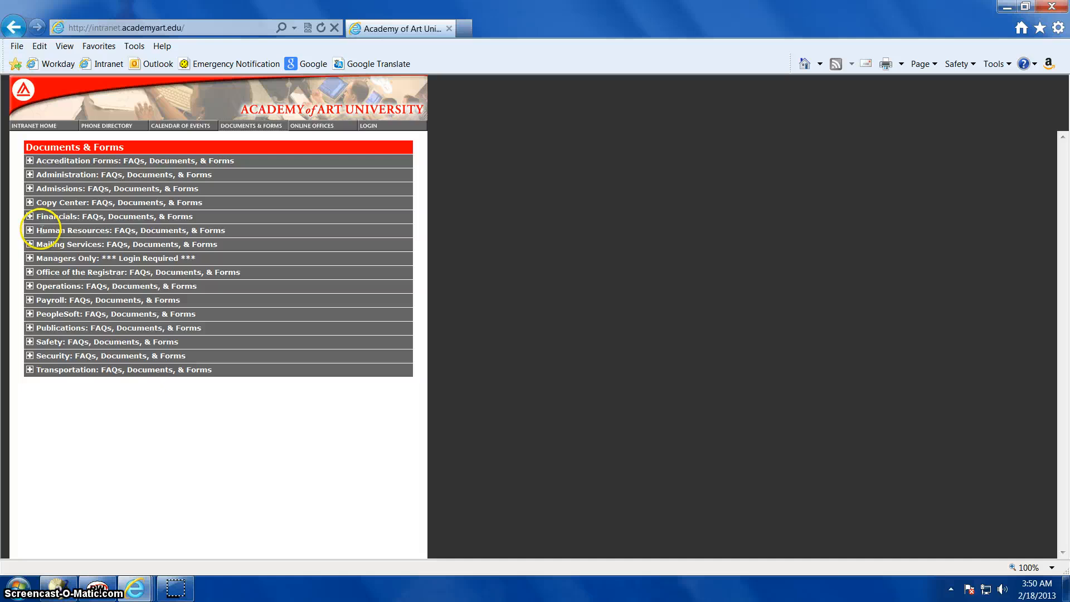
left_click(31, 300)
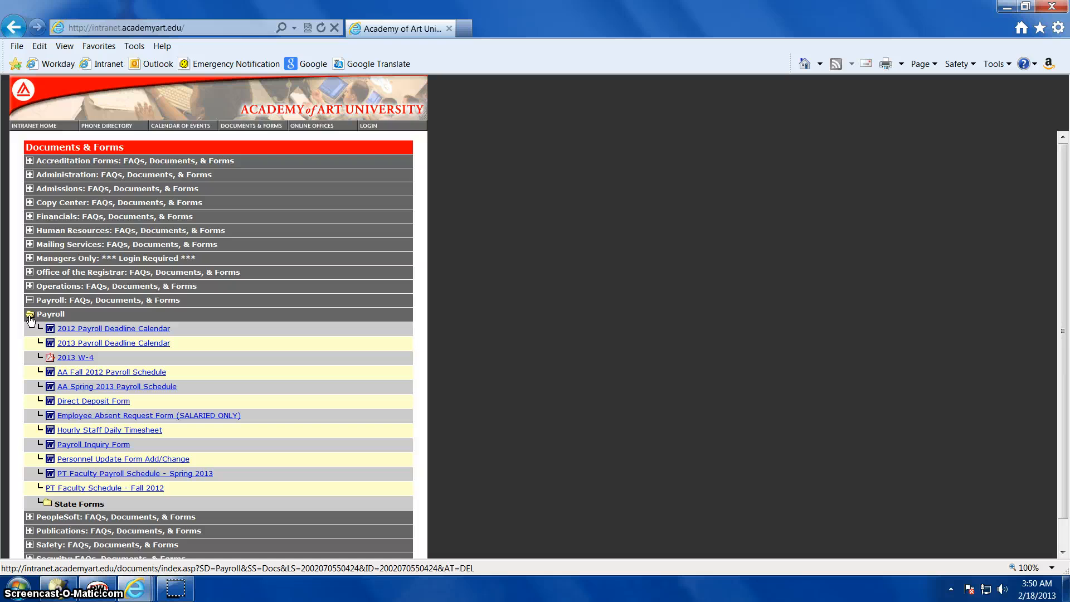
Download the Employee Absent Request Form (SALARIED ONLY) and save it to the Desktop as Employee Absence Record
left_click(90, 417)
left_click(507, 280)
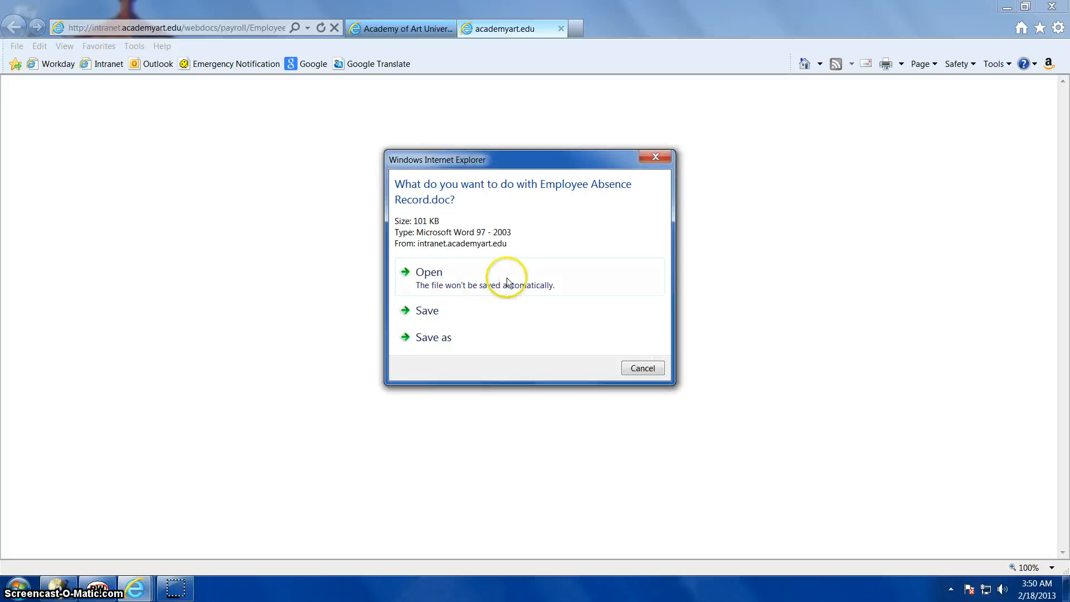
left_click(455, 337)
left_click(61, 96)
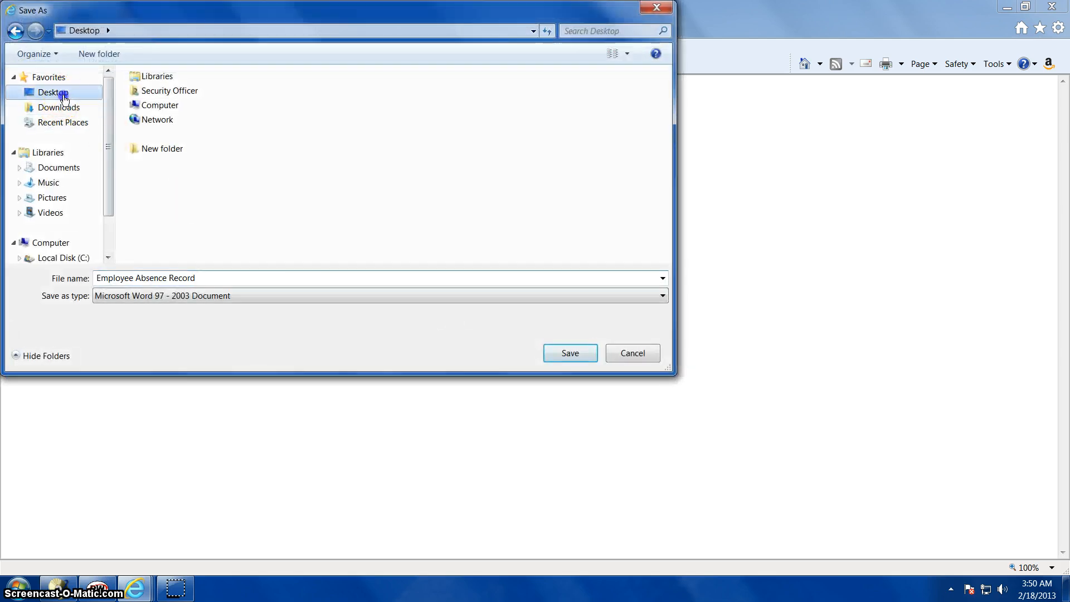
left_click(561, 354)
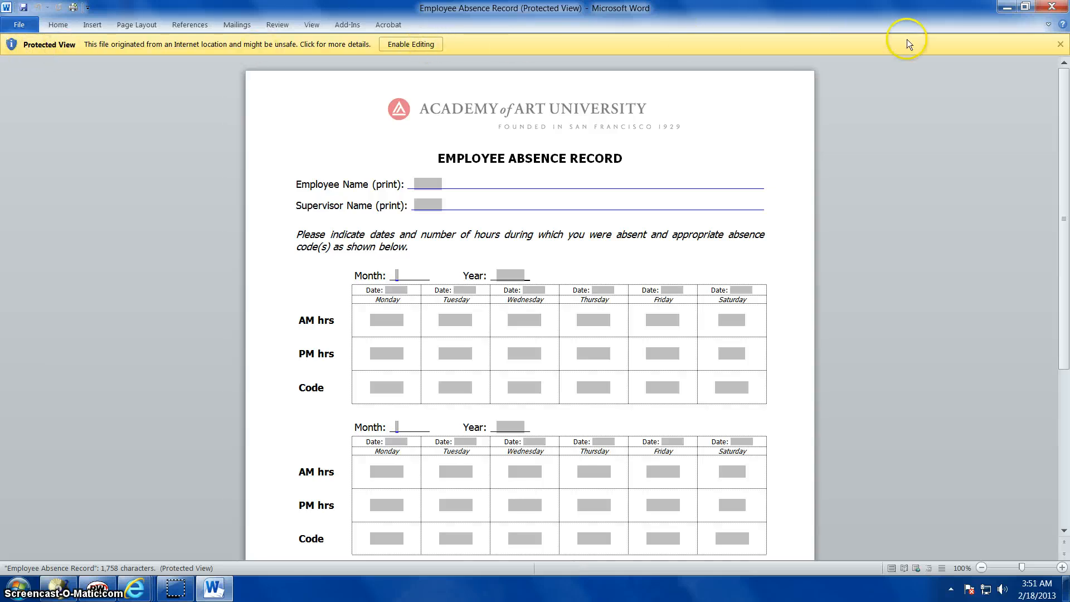
Enable editing of the Employee Absence Record in Word and look over the form down to its instructions
left_click(410, 44)
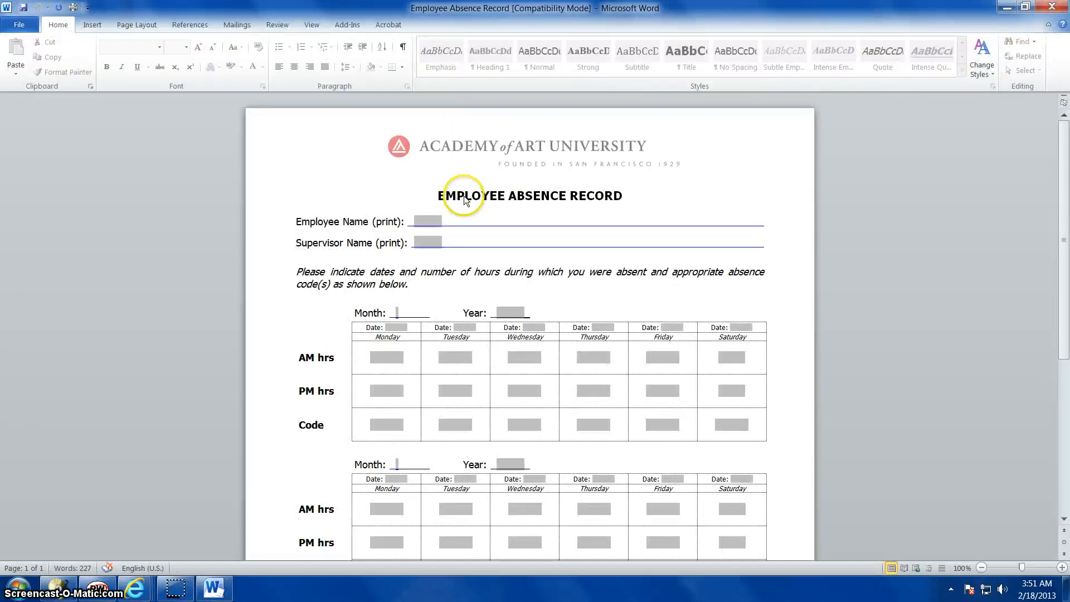
scroll(465, 199, "down", 9)
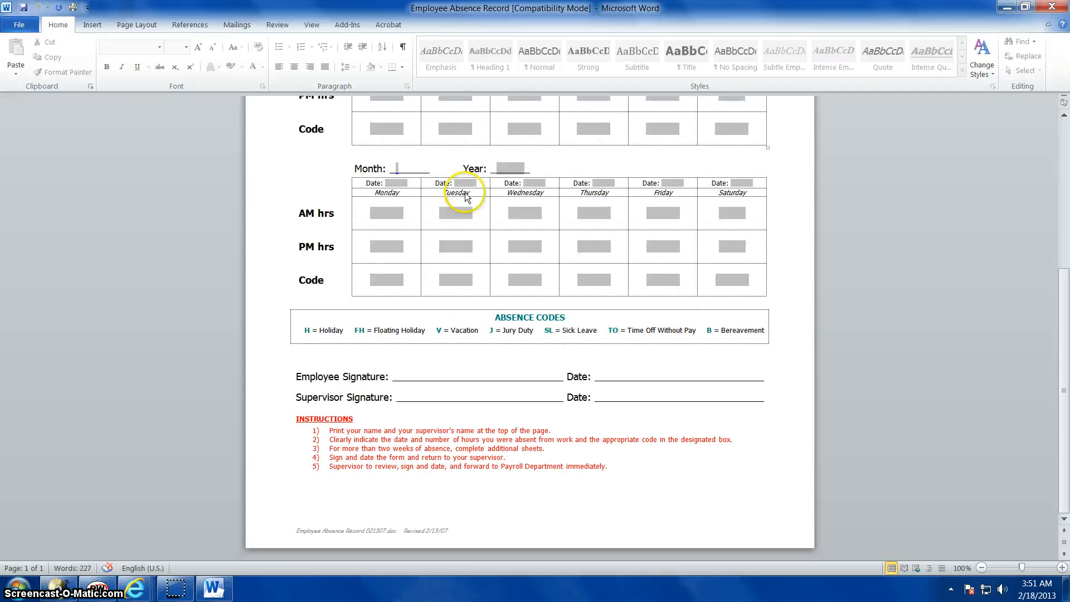
scroll(465, 196, "up", 9)
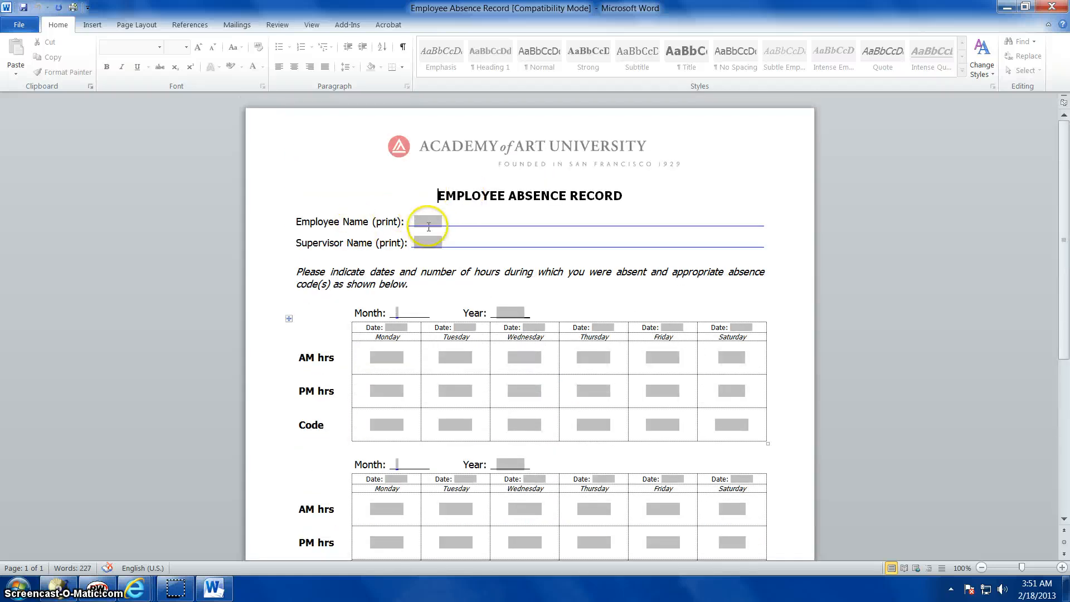
scroll(468, 203, "down", 7)
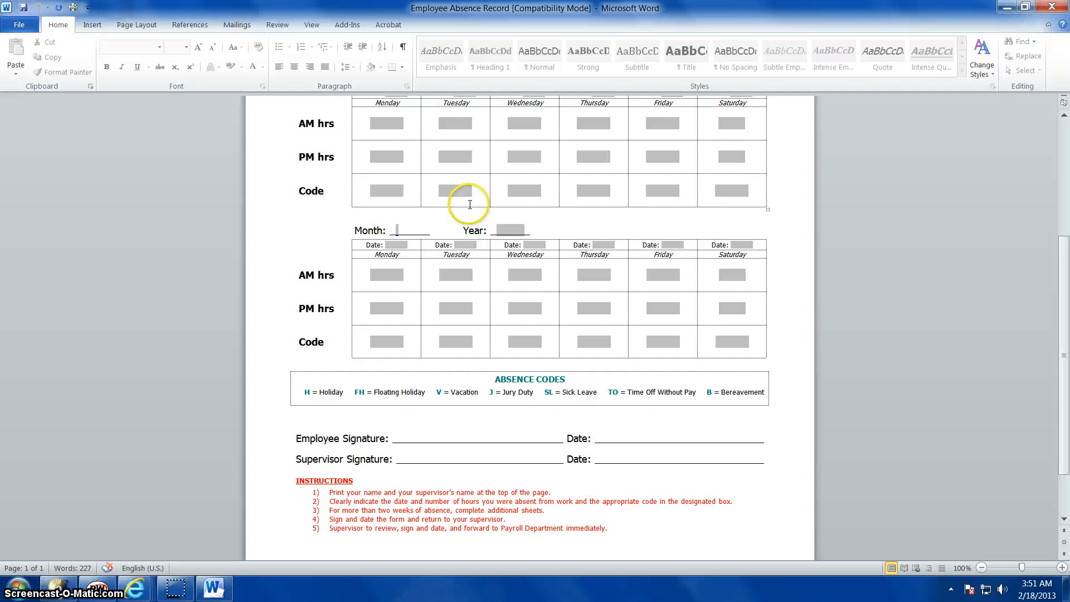
Fill in the employee's full name and the supervisor's full name at the head of the form
scroll(470, 203, "up", 4)
left_click(426, 123)
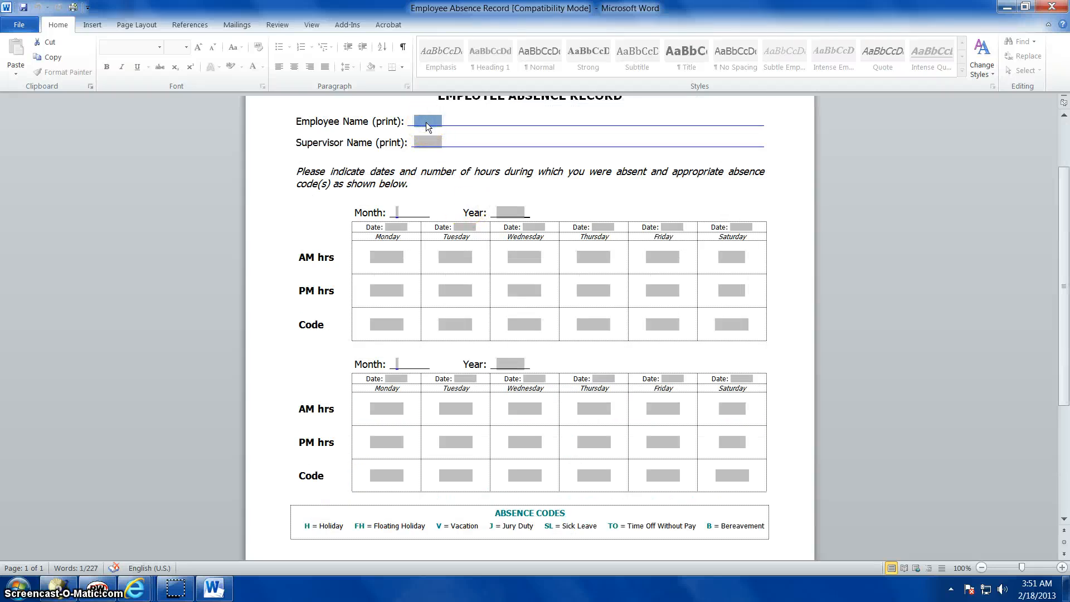
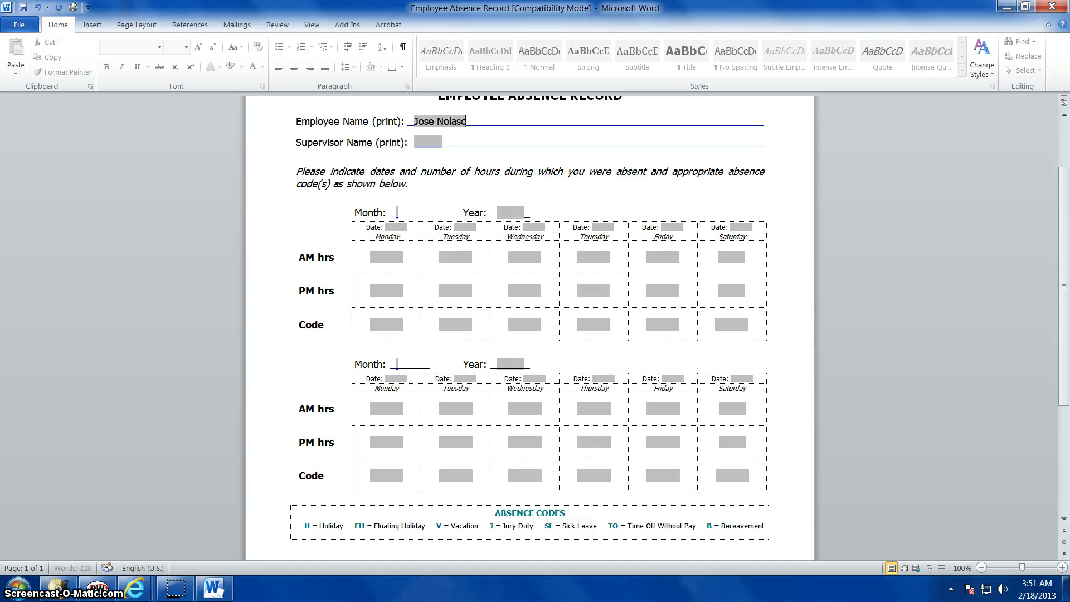
key("Tab")
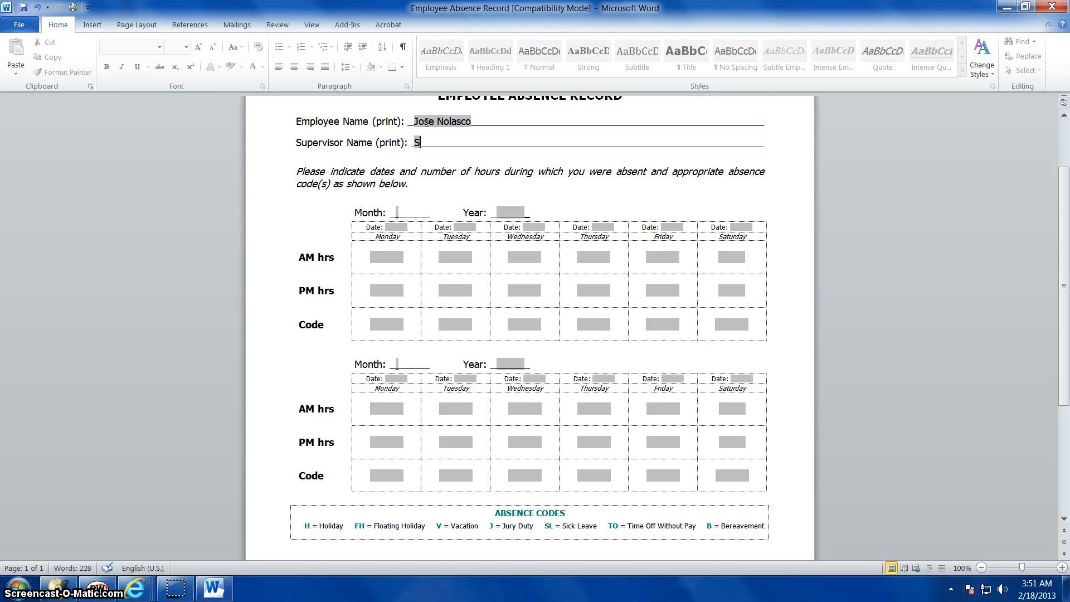
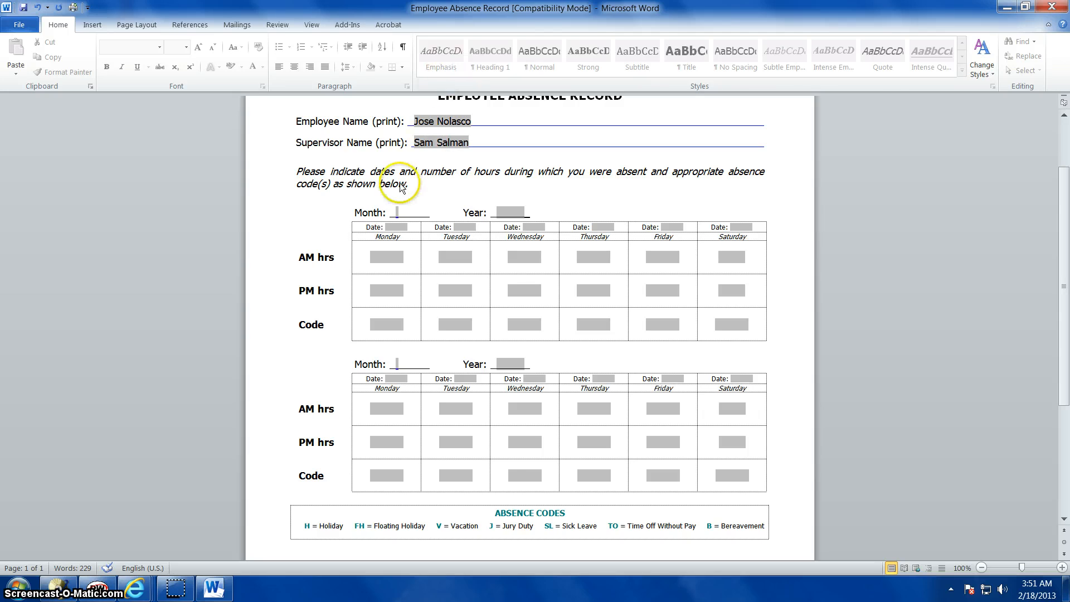
Set the first absence table's month to Feb and its year to 2013
left_click(398, 214)
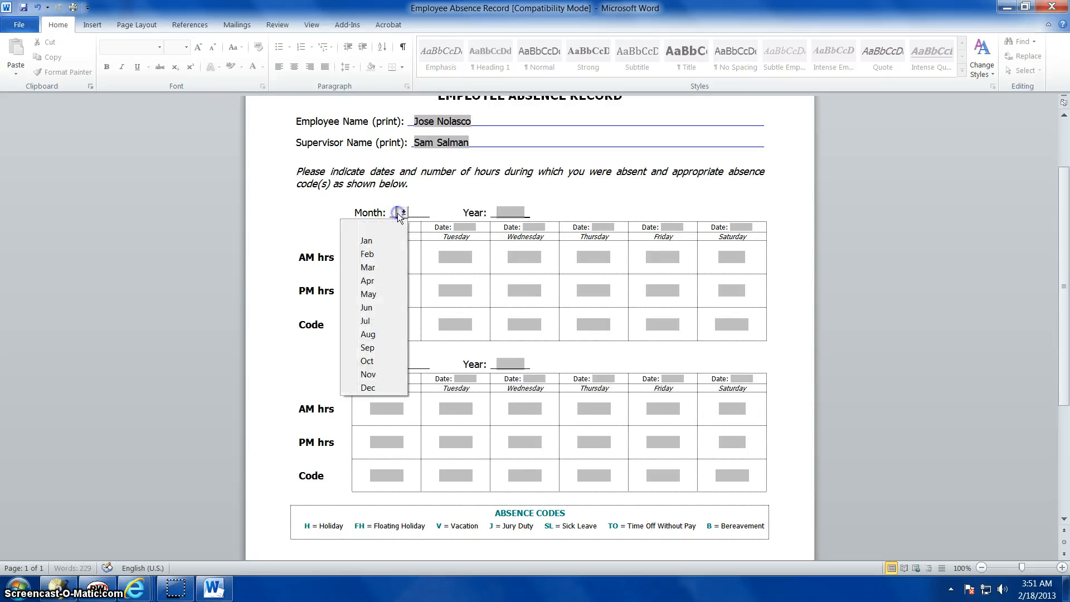
left_click(378, 255)
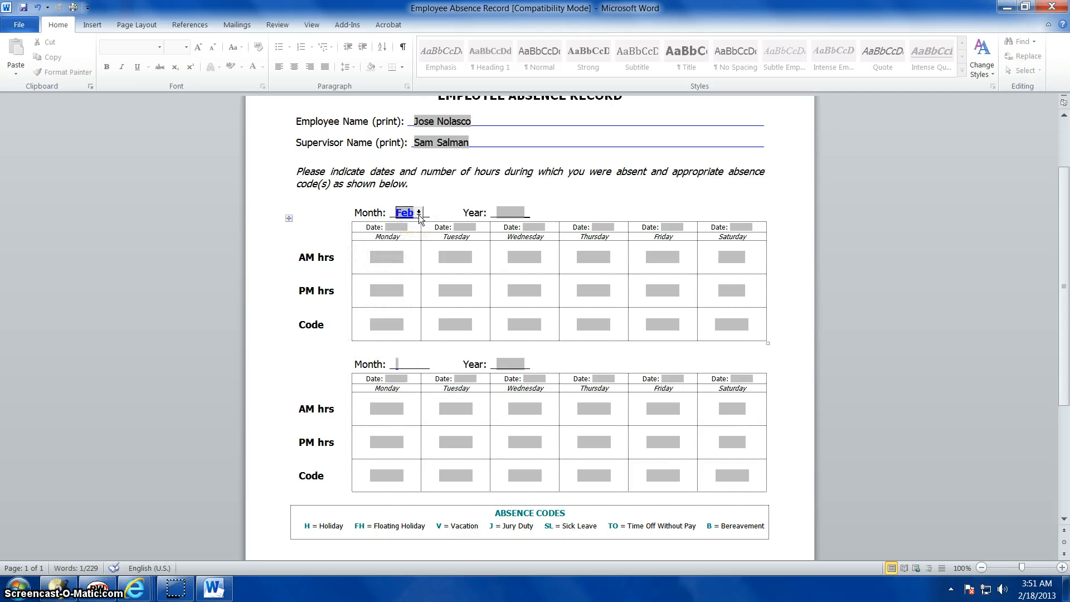
left_click(510, 212)
type("20")
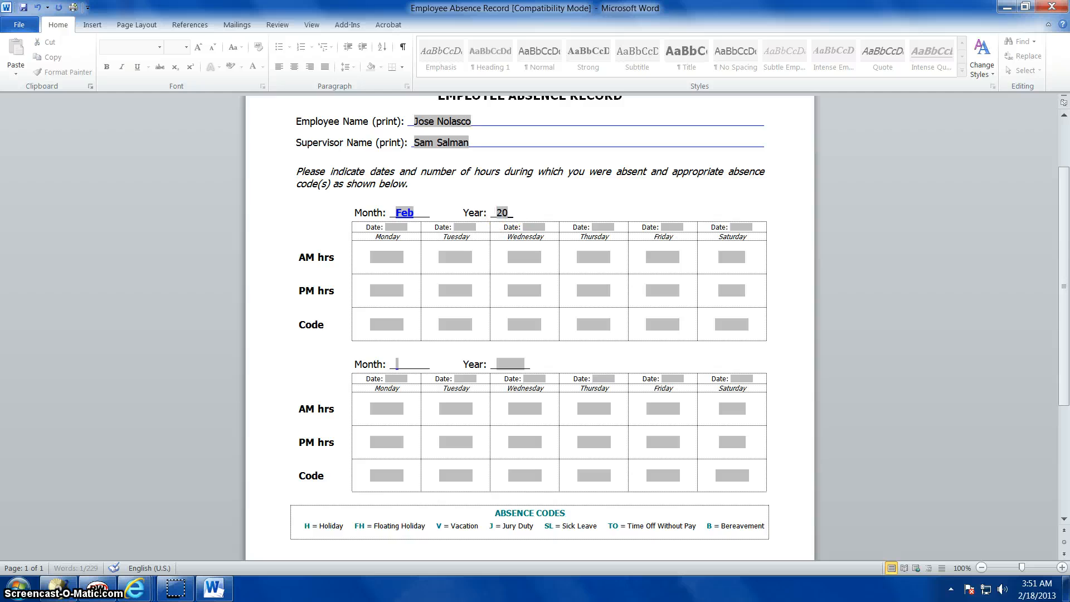
type("13")
Enter the dates 18, 19, 20, 21 and 22 for Monday through Friday in the first absence table
left_click(398, 228)
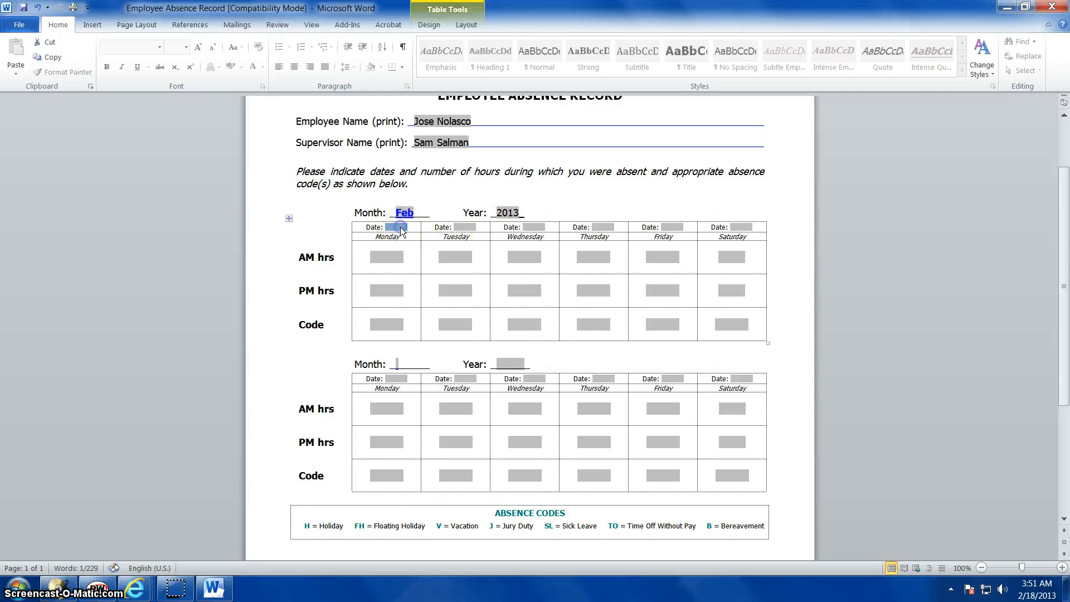
type("18")
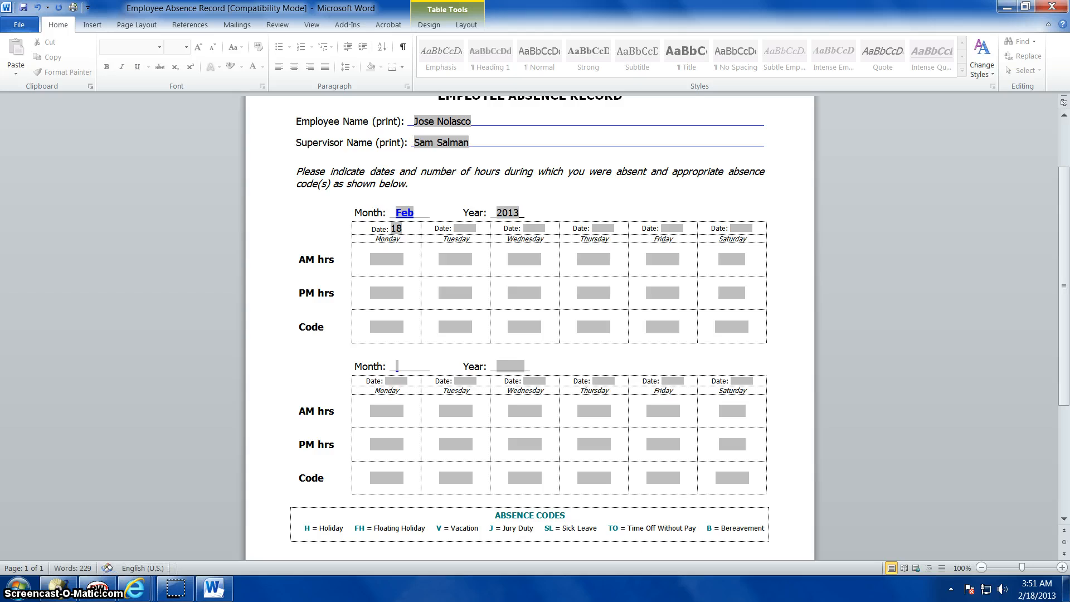
key("Tab")
type("19")
key("Tab")
type("20")
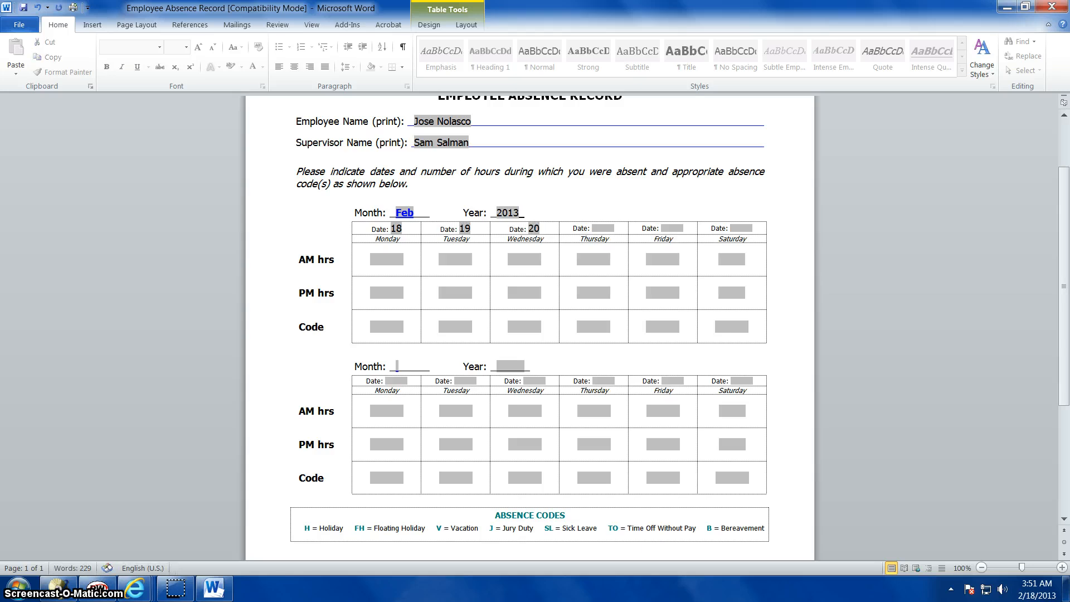
key("Tab")
type("21")
key("Tab")
type("22")
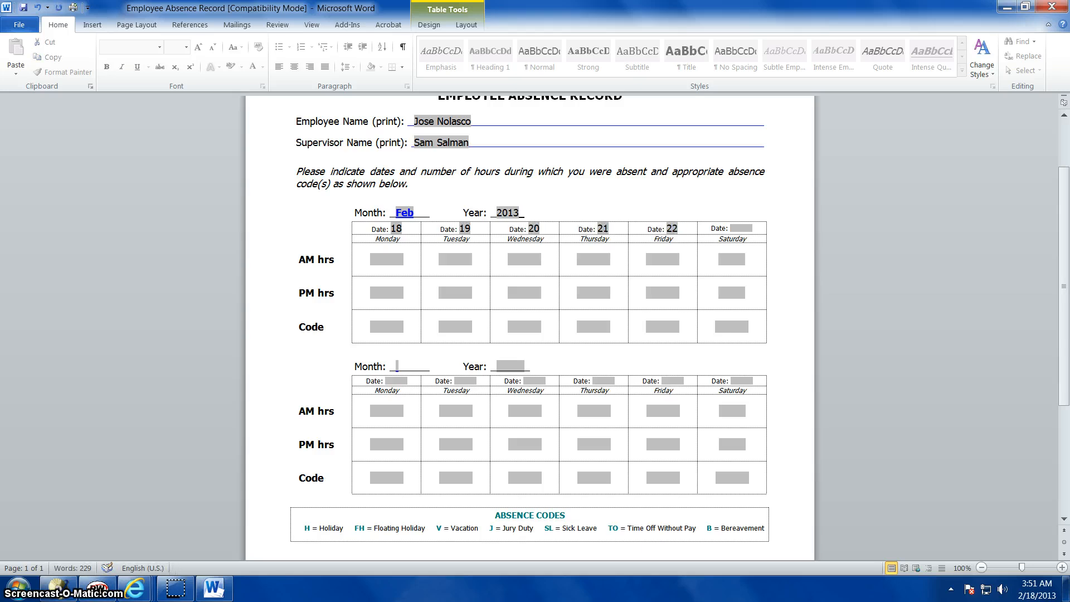
Enter 8 AM hours for each day from Monday through Thursday in the first absence table
left_click(382, 265)
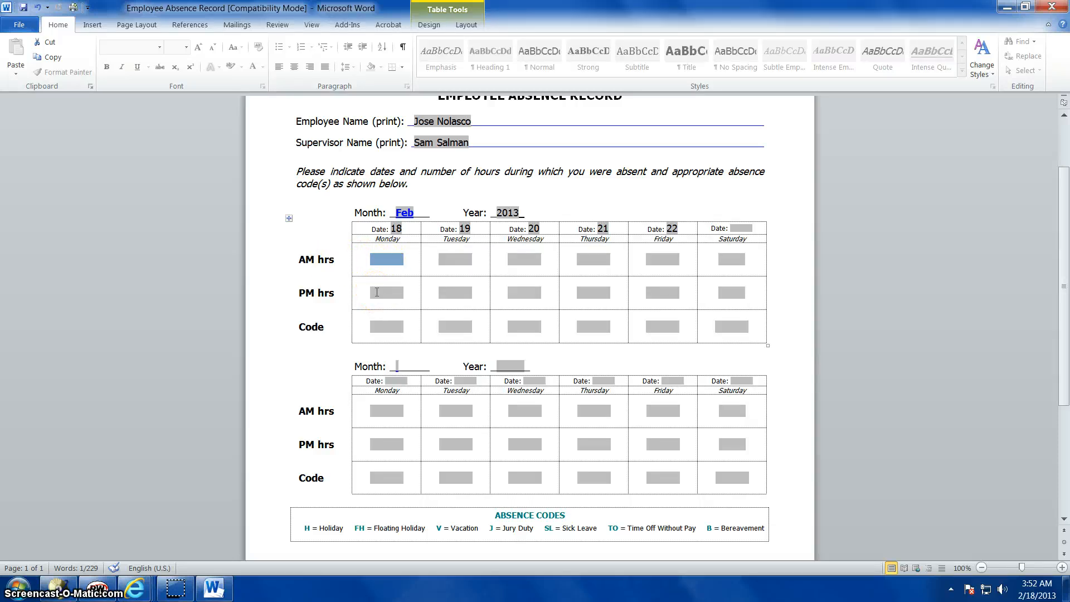
left_click(382, 261)
left_click(326, 265)
type("8")
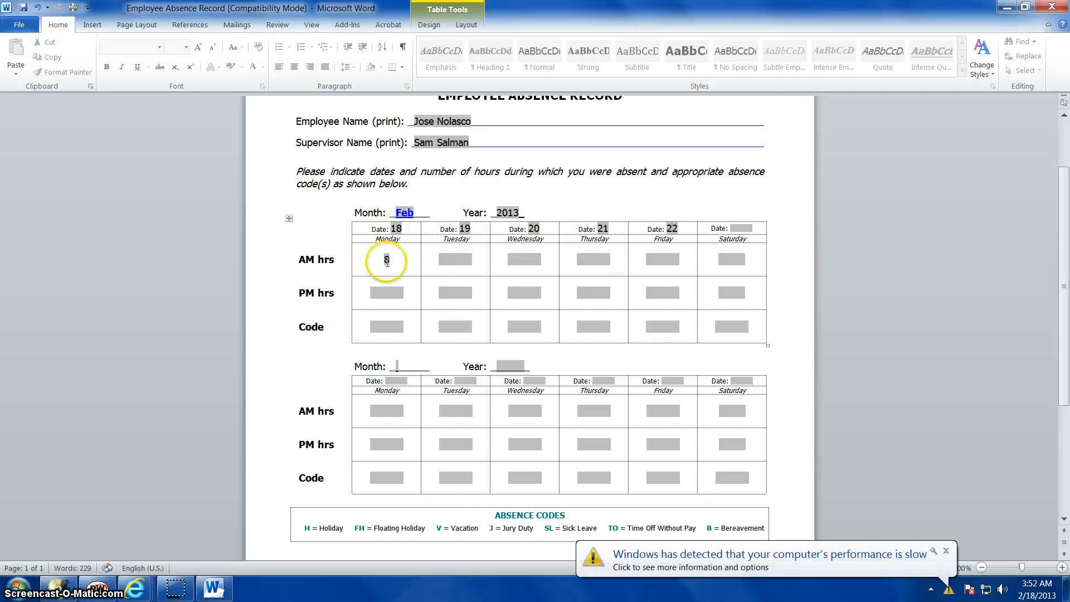
key("Tab")
type("8")
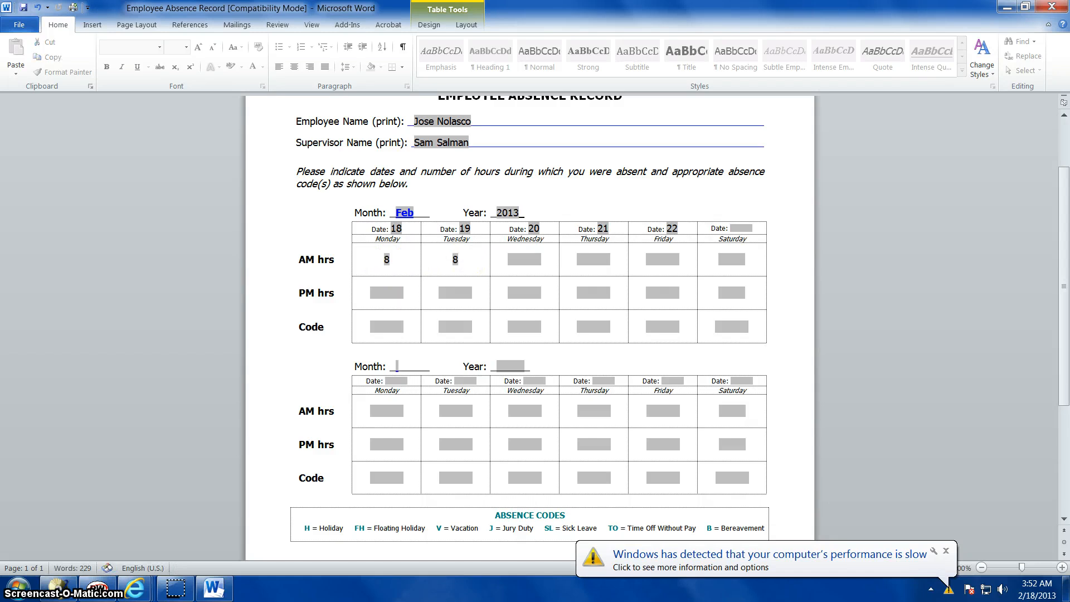
left_click(514, 262)
type("8")
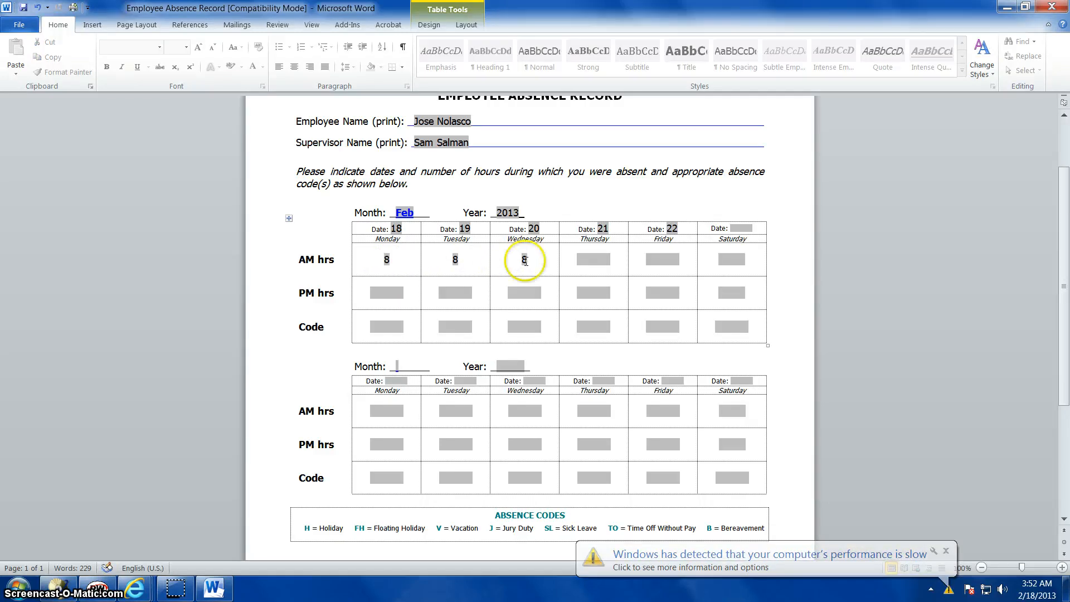
left_click(593, 259)
type("8")
Enter 8 PM hours for Friday in the first absence table
left_click(650, 259)
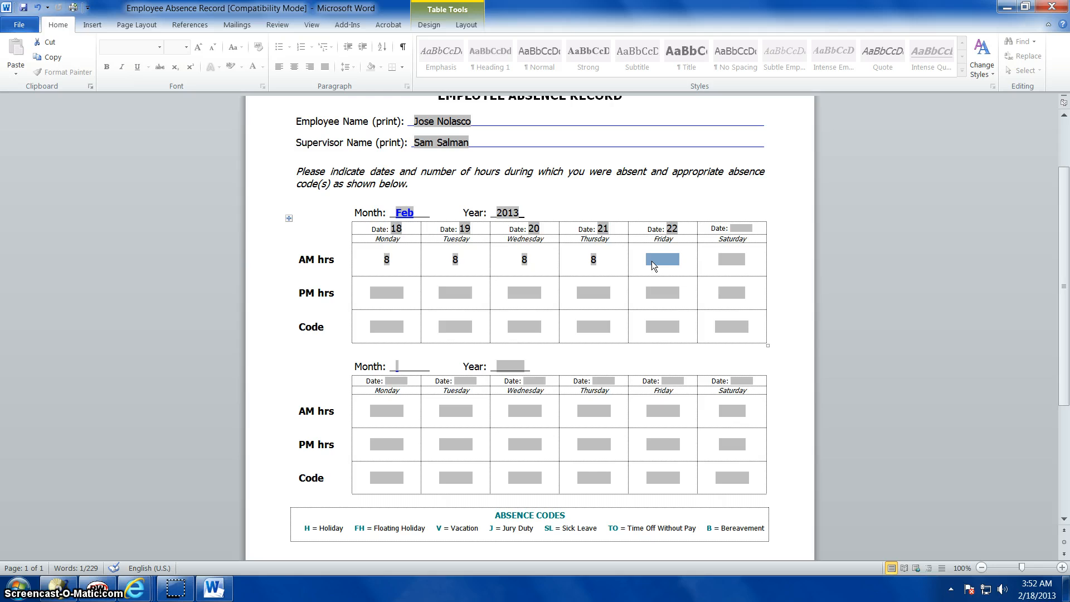
left_click(657, 294)
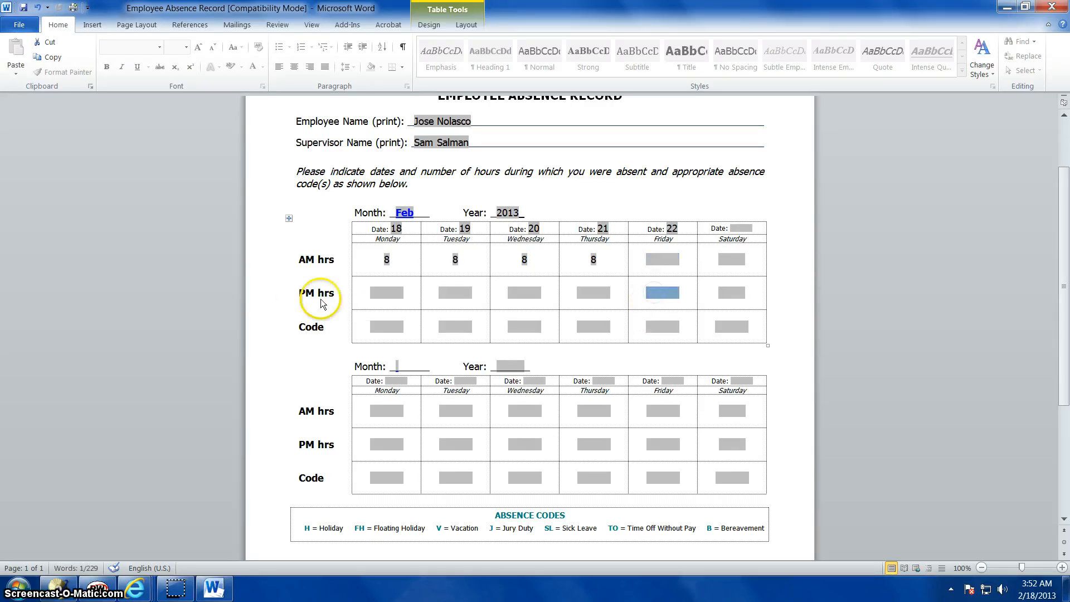
type("8")
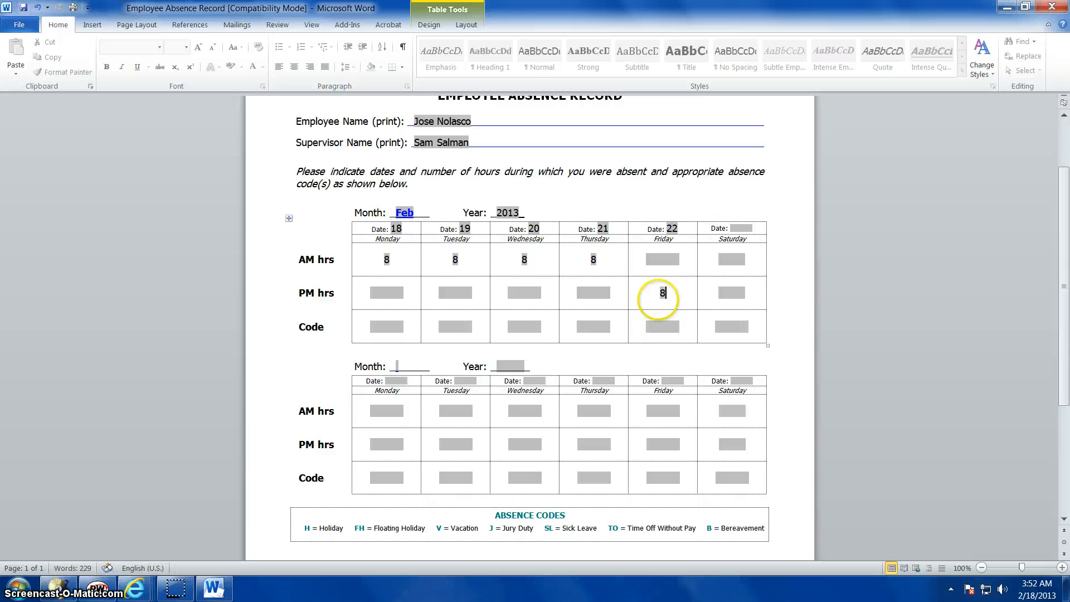
Fill the first table's Code row with V for Monday through Thursday and TO for Friday
scroll(660, 301, "down", 1)
scroll(660, 301, "down", 2)
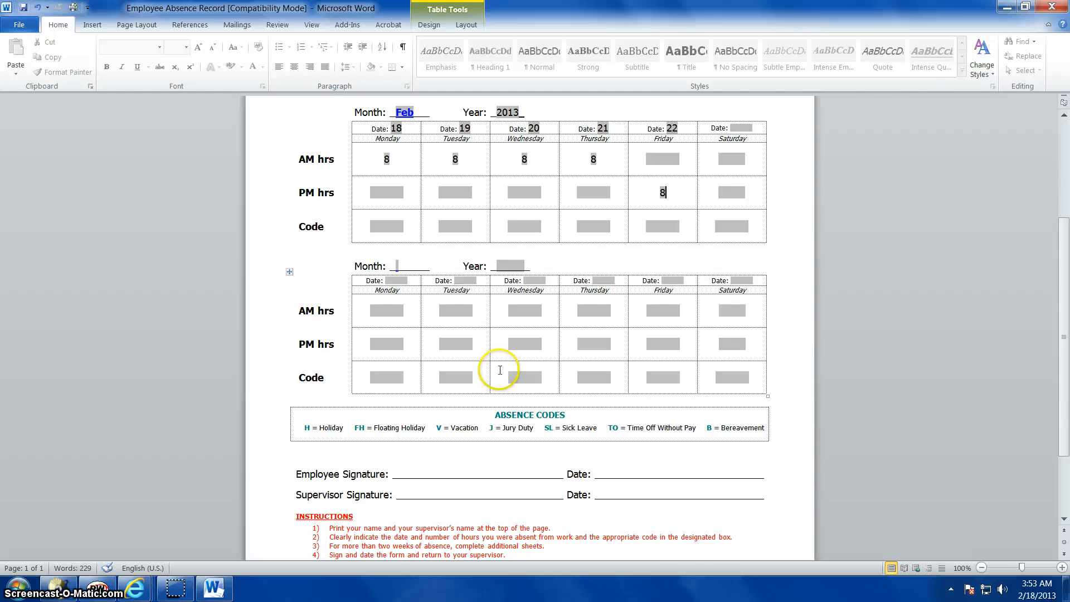
left_click(385, 229)
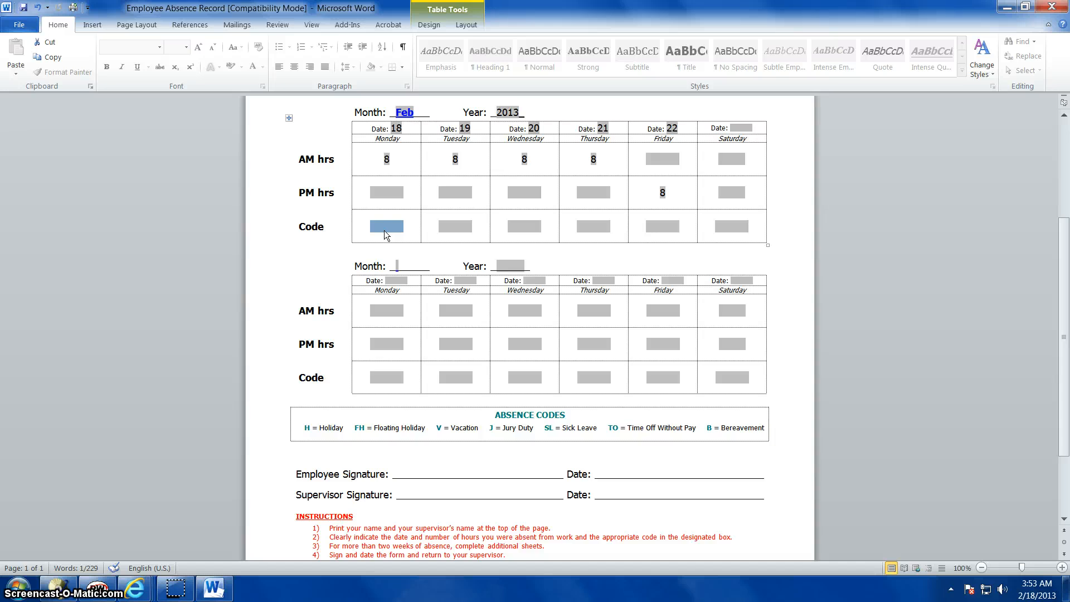
type("8")
left_click(446, 225)
left_click(389, 225)
double_click(389, 226)
type("V")
left_click(452, 229)
type("V")
left_click(522, 226)
type("V")
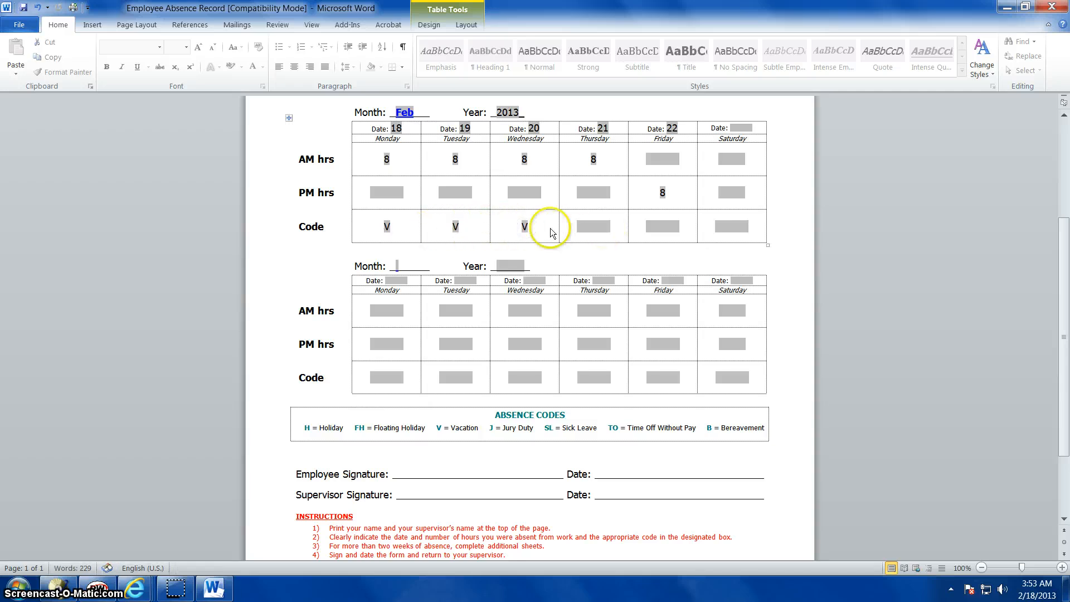
left_click(591, 229)
type("V")
left_click(656, 229)
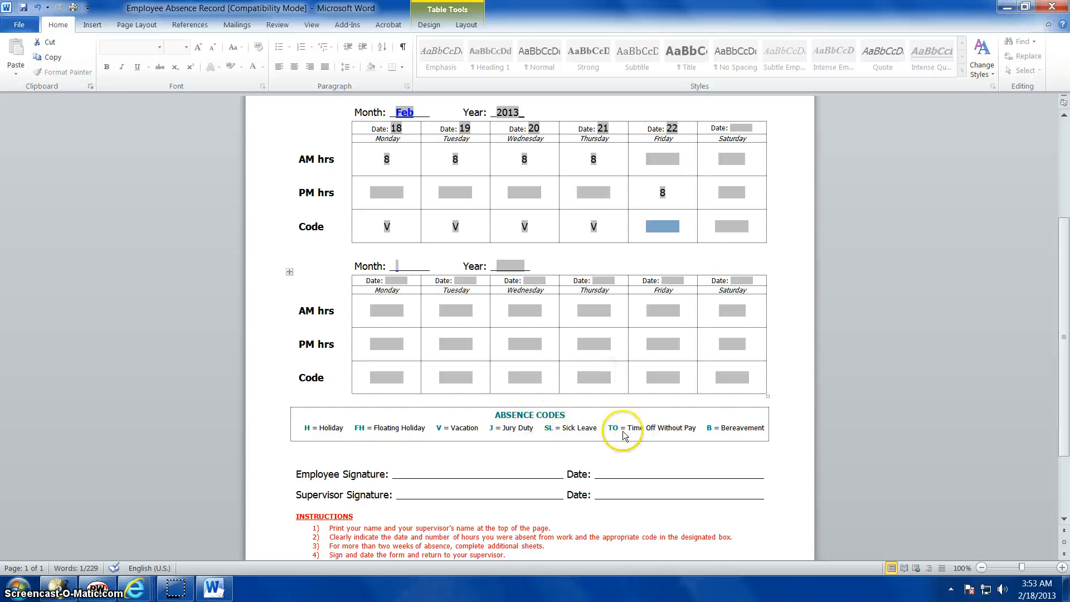
type("TO")
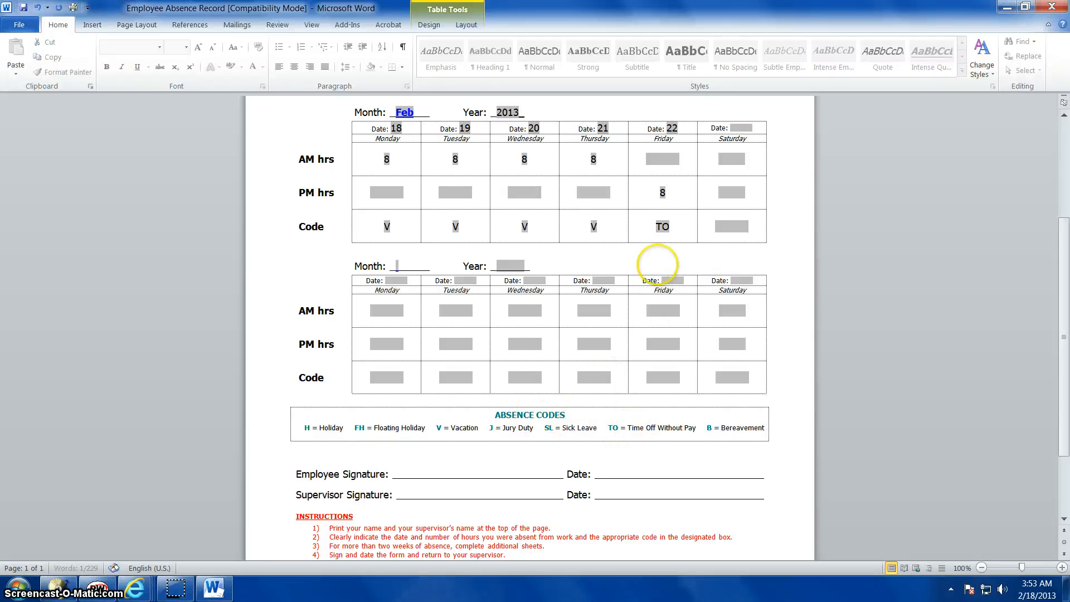
Save the completed Employee Absence Record and close the document
key("Tab")
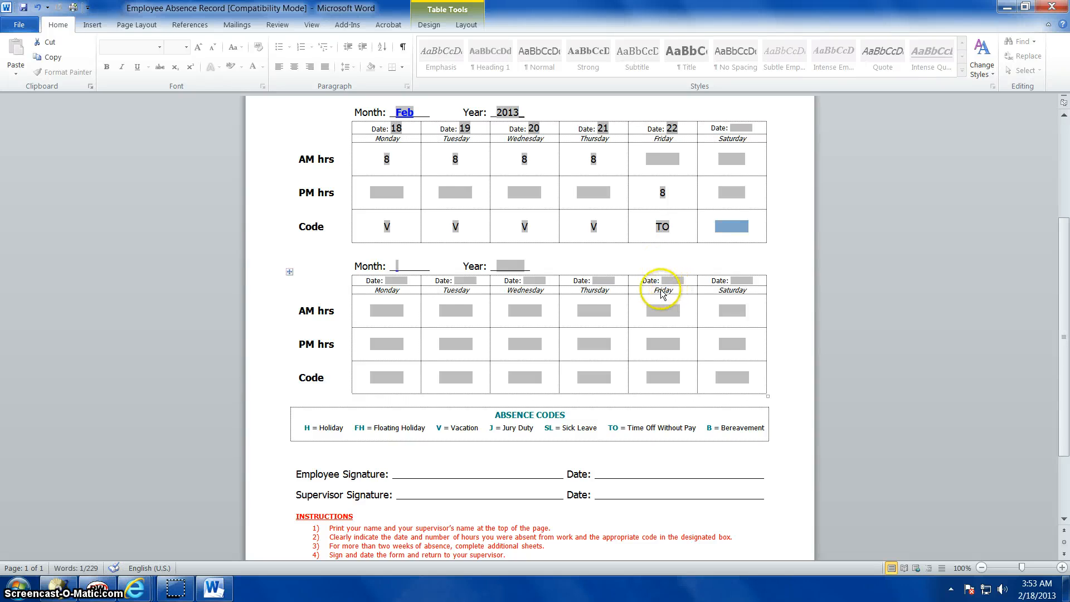
scroll(662, 289, "down", 3)
left_click(438, 376)
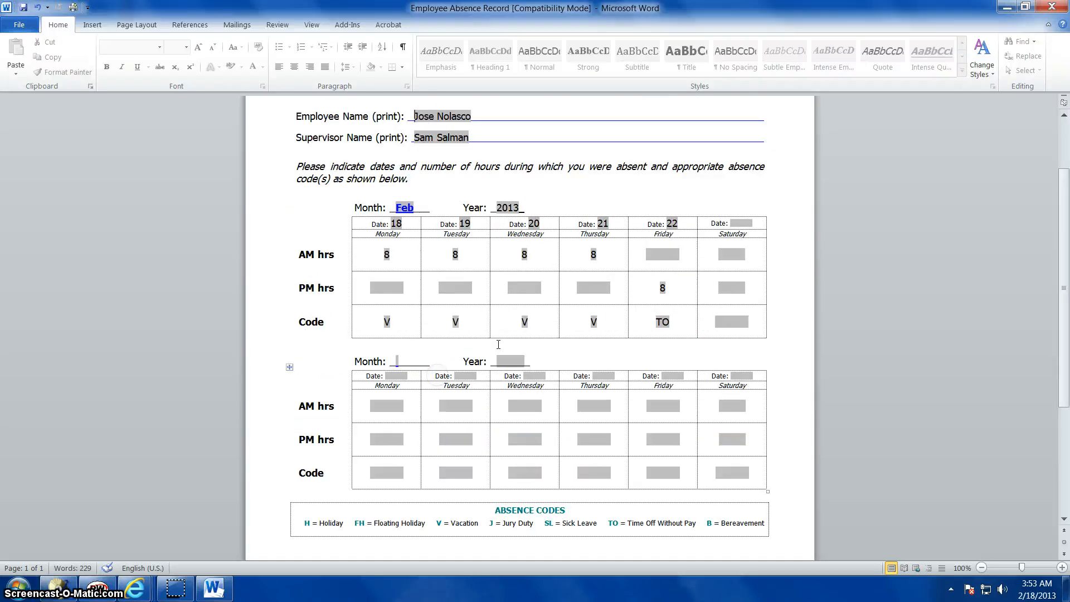
scroll(438, 377, "down", 5)
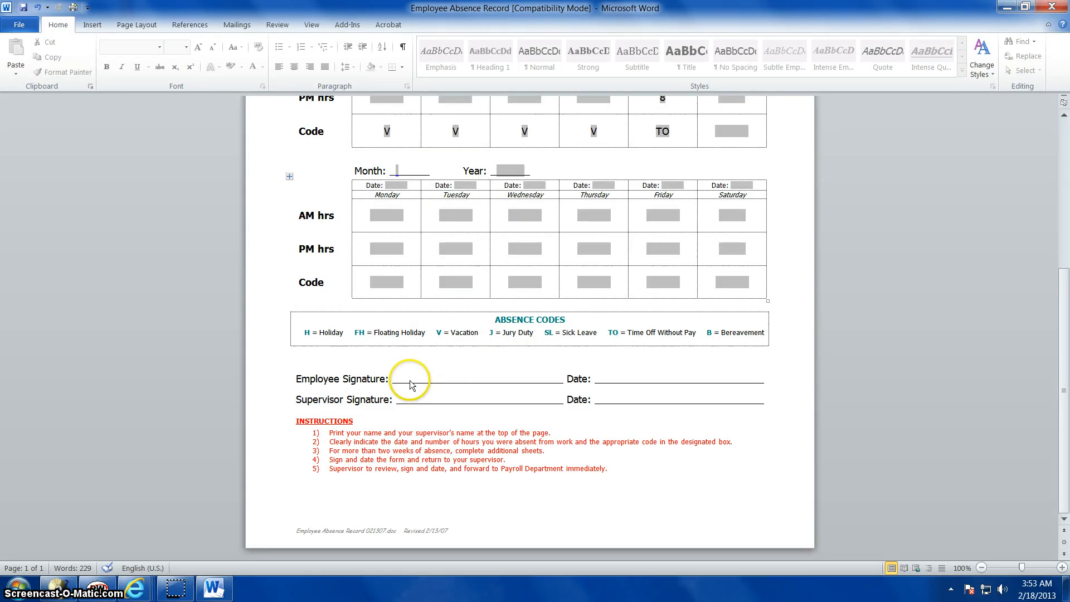
left_click(23, 8)
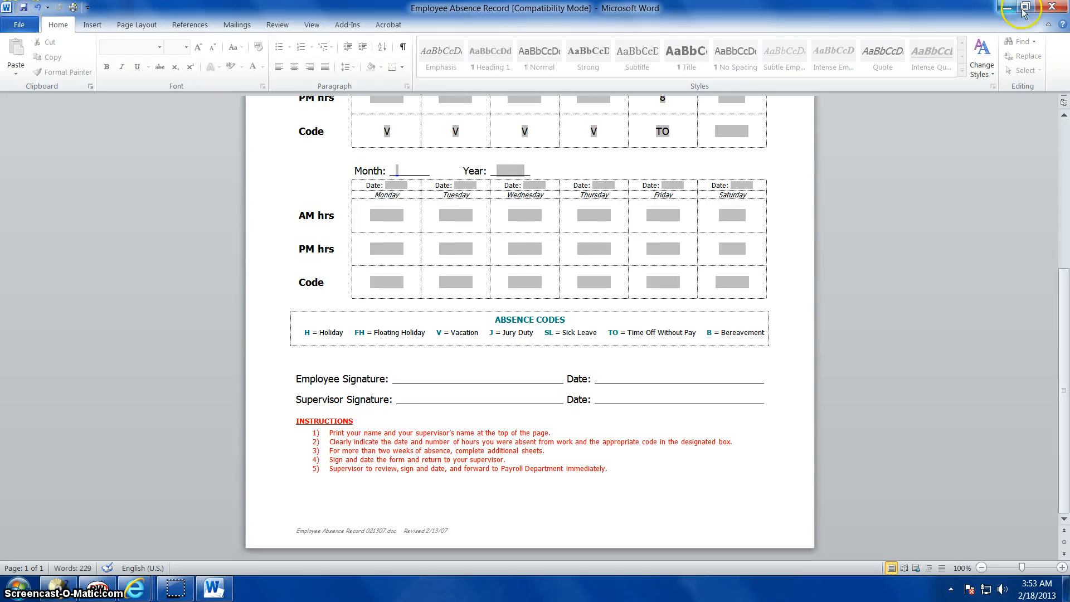
left_click(1051, 7)
left_click(745, 97)
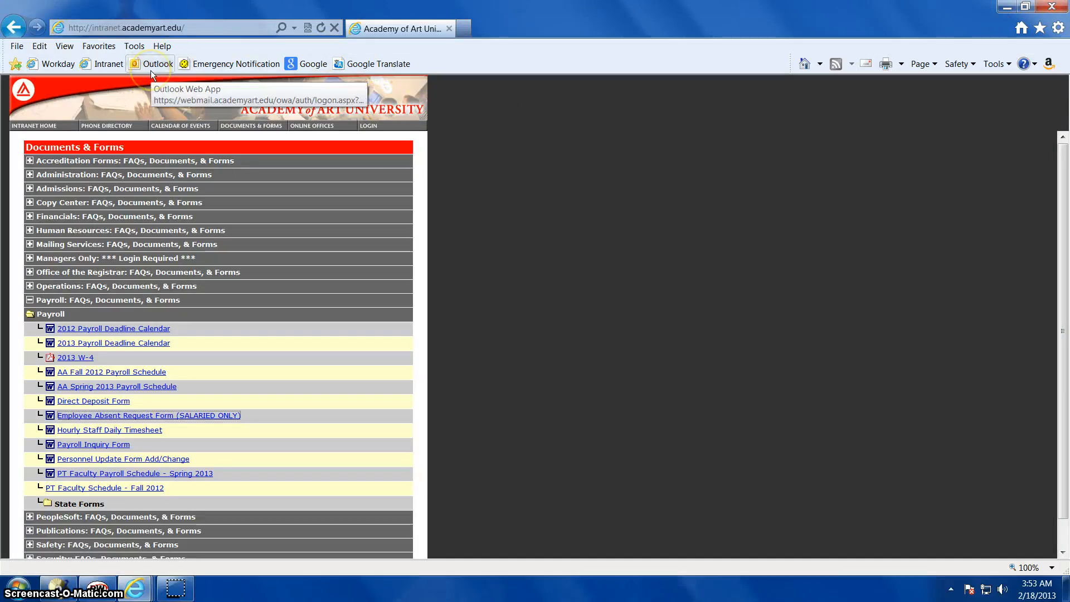
Reopen the saved Employee Absence Record from the desktop, check its entries from top to signature lines, and close it
left_click(1004, 10)
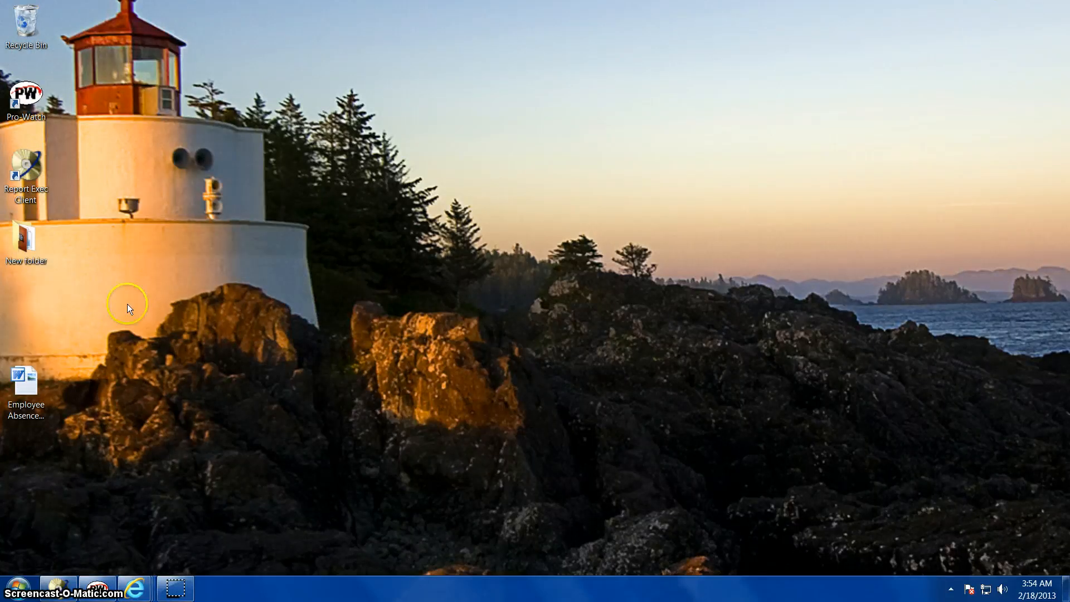
double_click(26, 393)
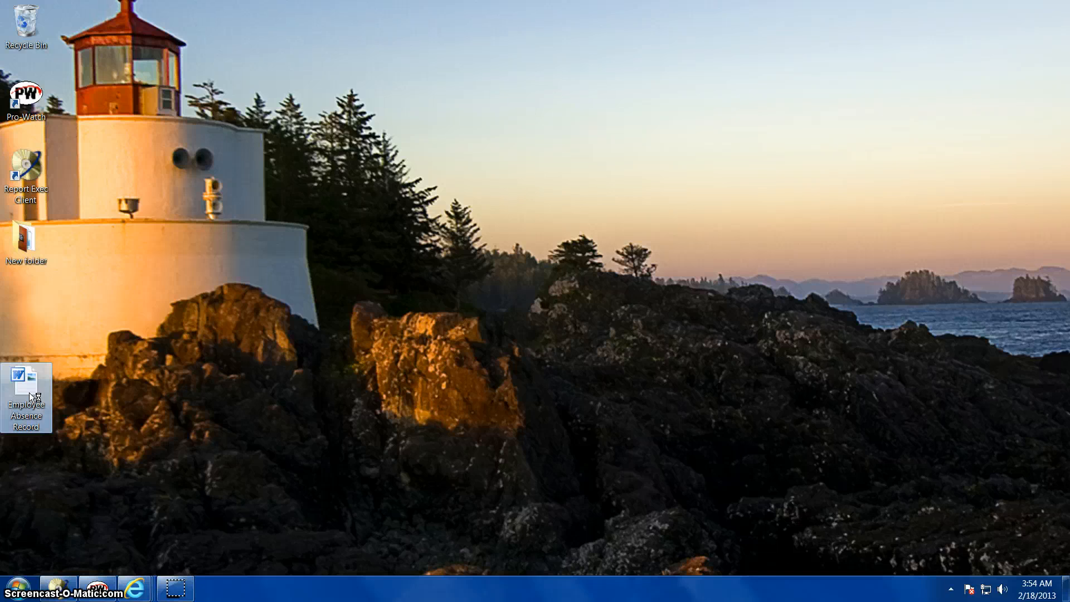
left_click(108, 350)
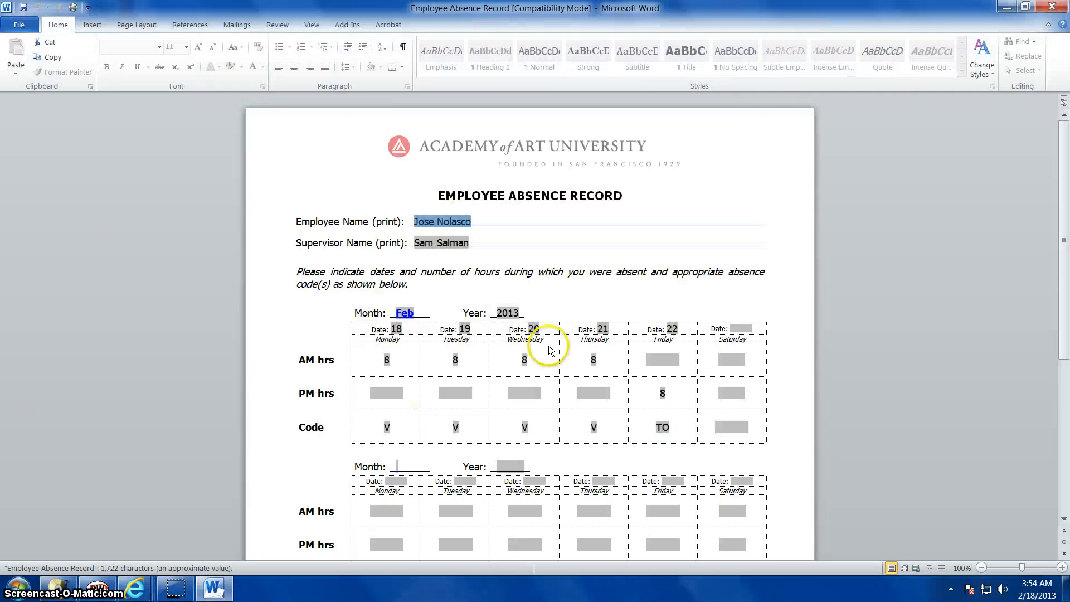
scroll(550, 345, "down", 3)
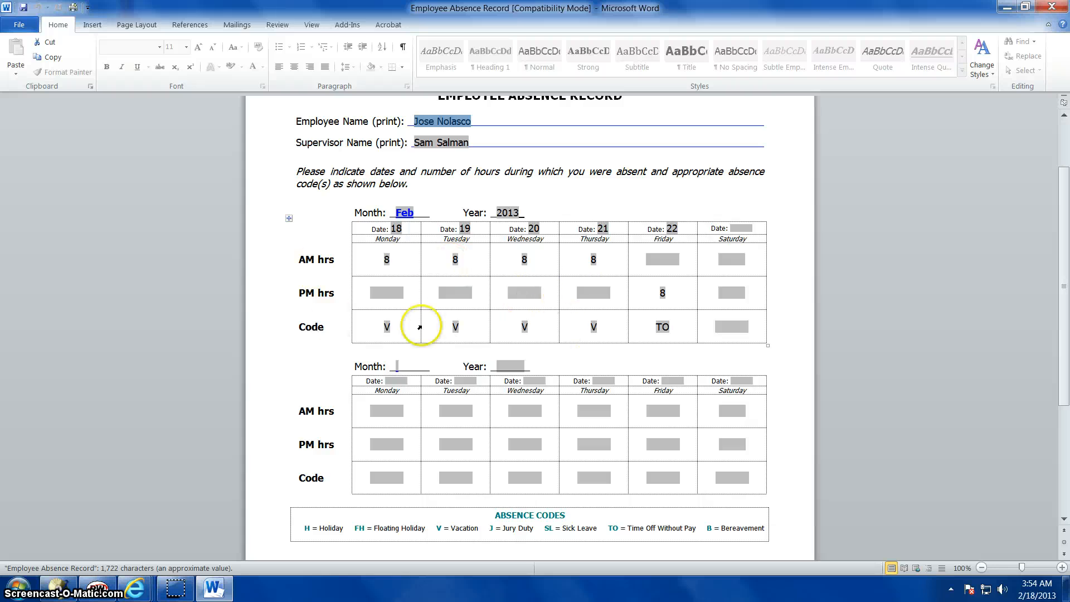
scroll(426, 320, "down", 6)
scroll(423, 319, "up", 4)
scroll(422, 315, "up", 5)
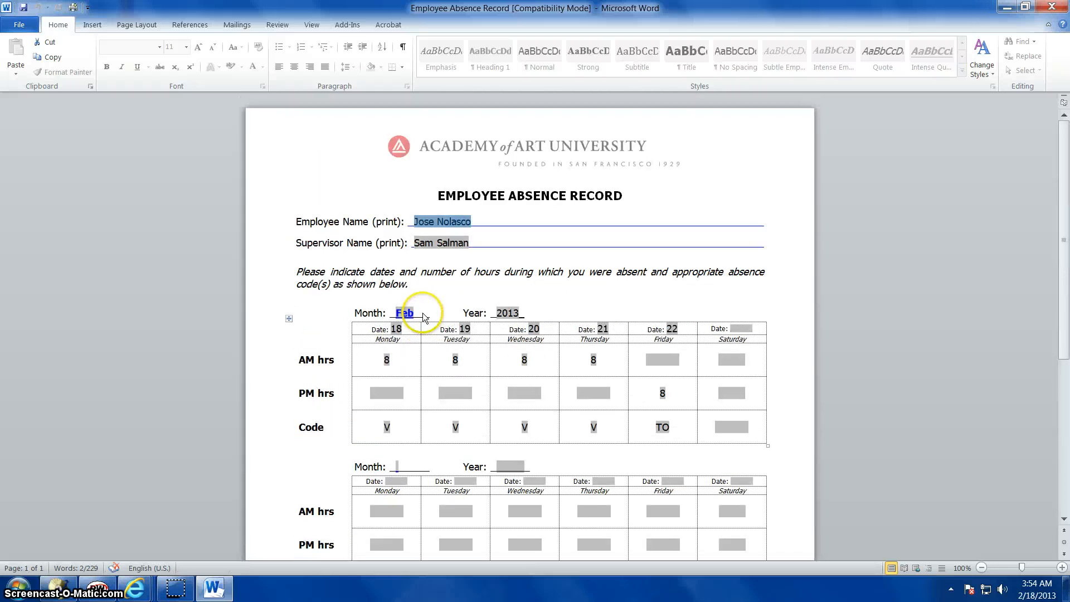
scroll(421, 310, "down", 3)
scroll(646, 265, "down", 3)
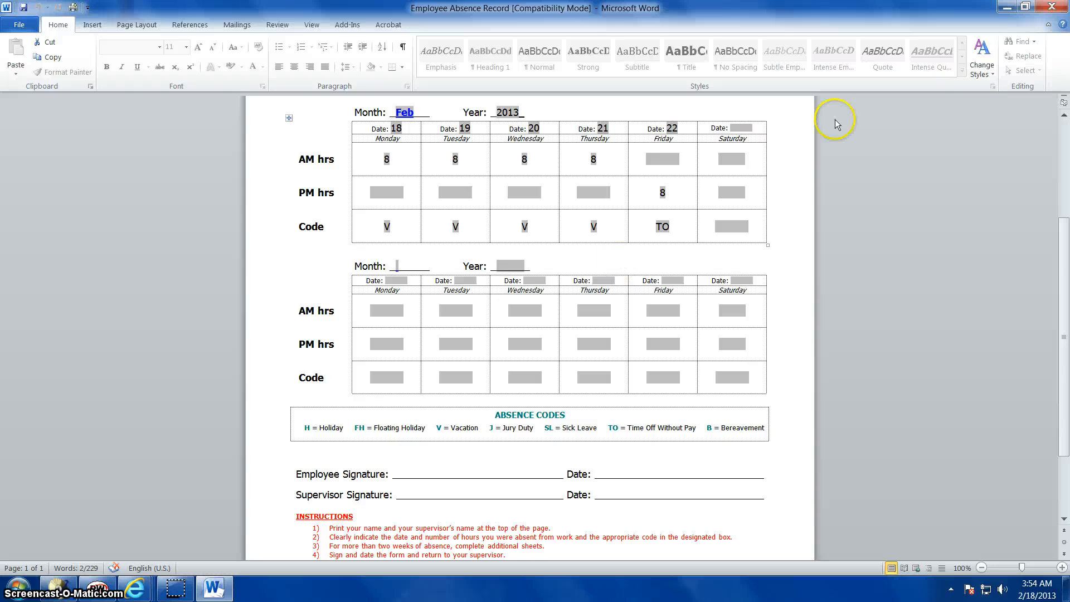
left_click(1049, 9)
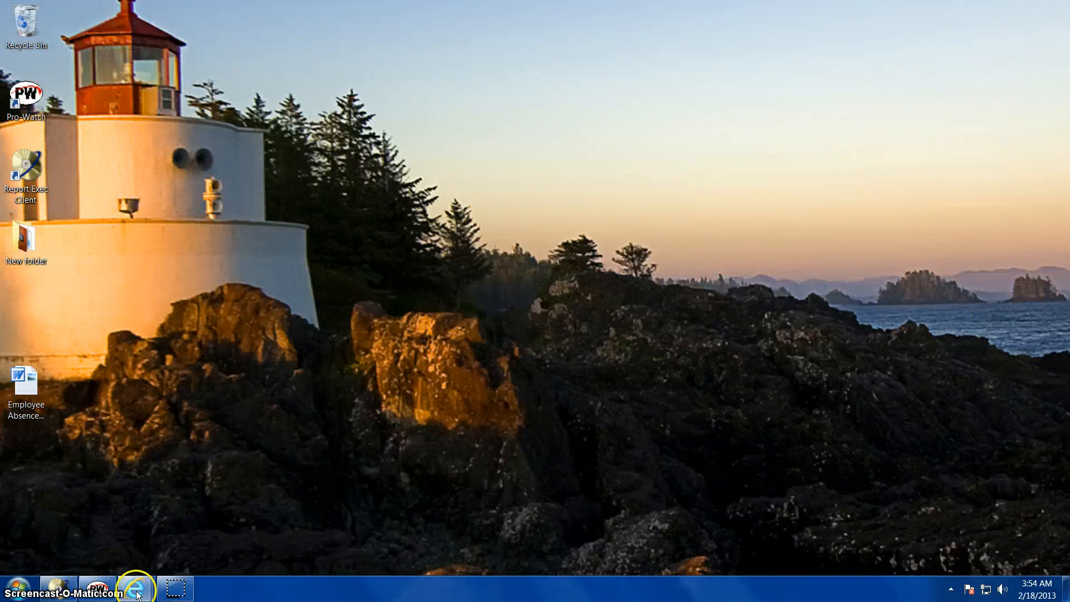
Switch to Internet Explorer and open the Outlook Web App sign-in page
mouse_move(138, 593)
left_click(430, 506)
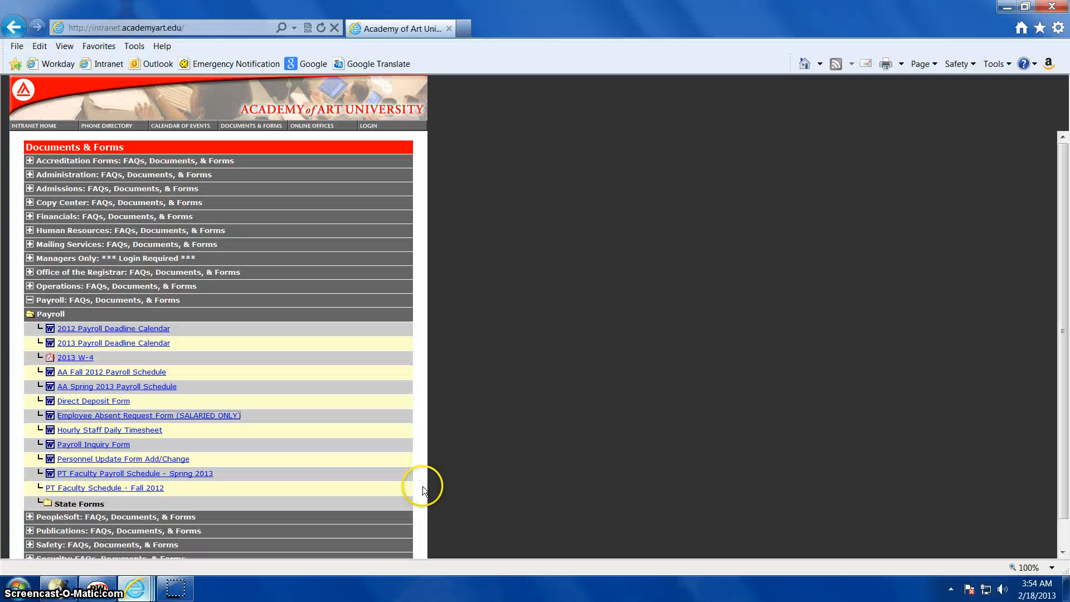
left_click(161, 65)
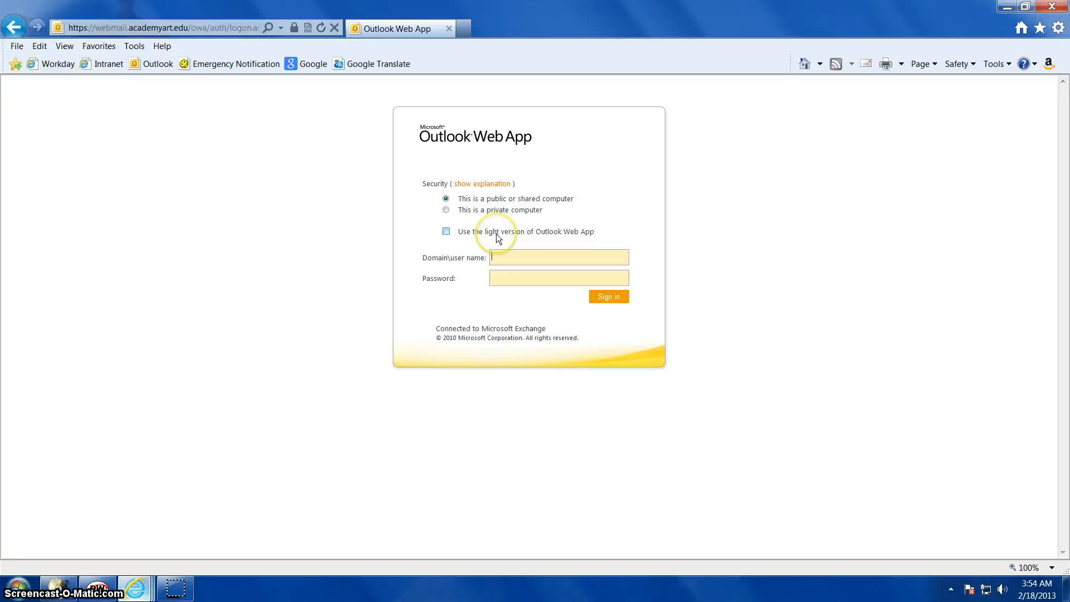
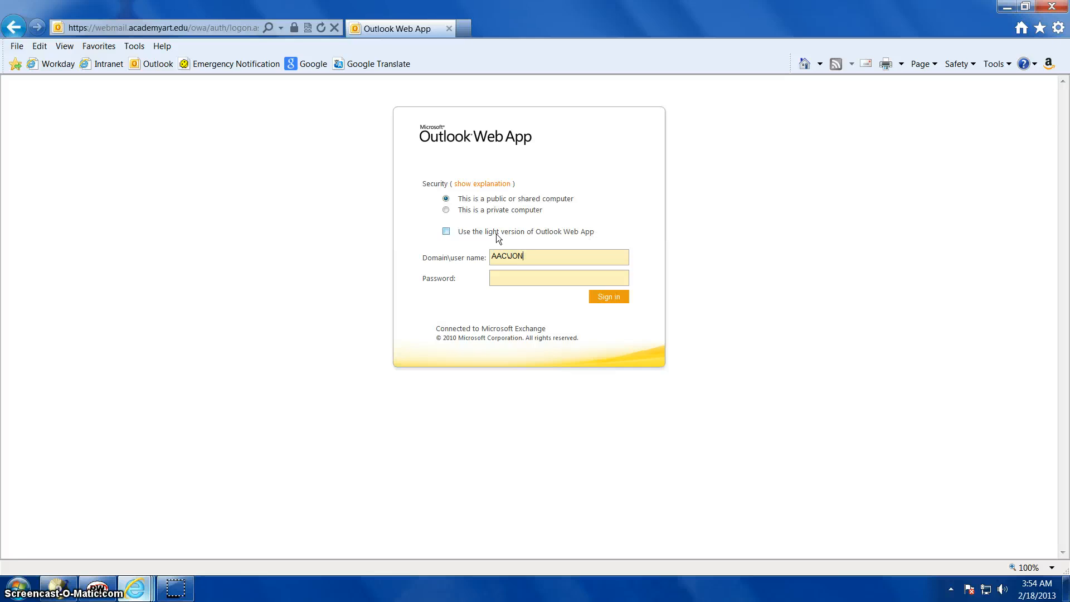
Try to sign in to Outlook Web App with the domain user name and the account password
key("Tab")
type("*")
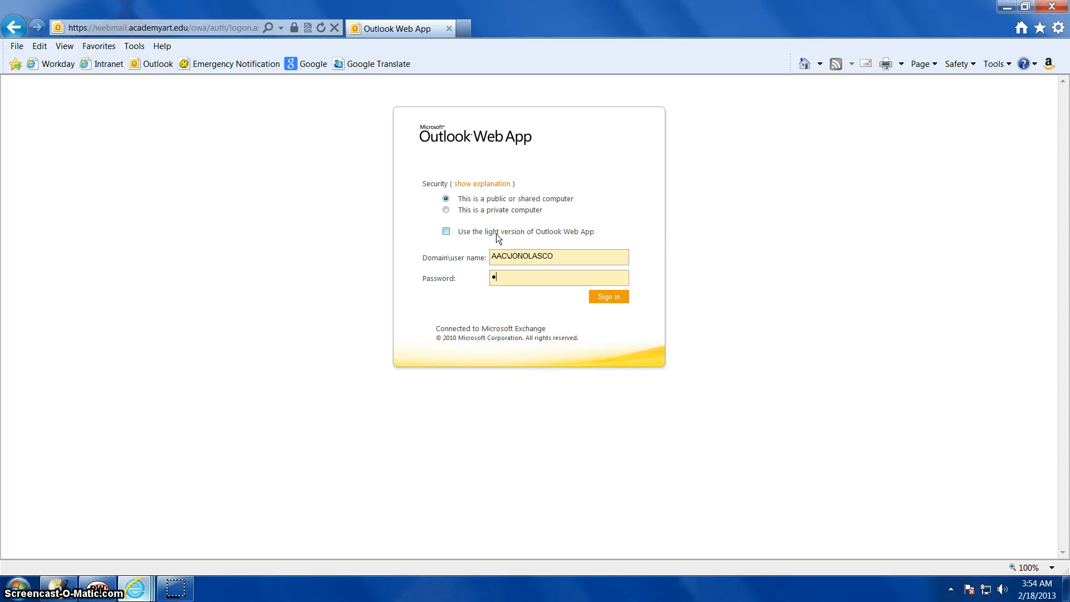
key("BackSpace")
type("*************")
key("Return")
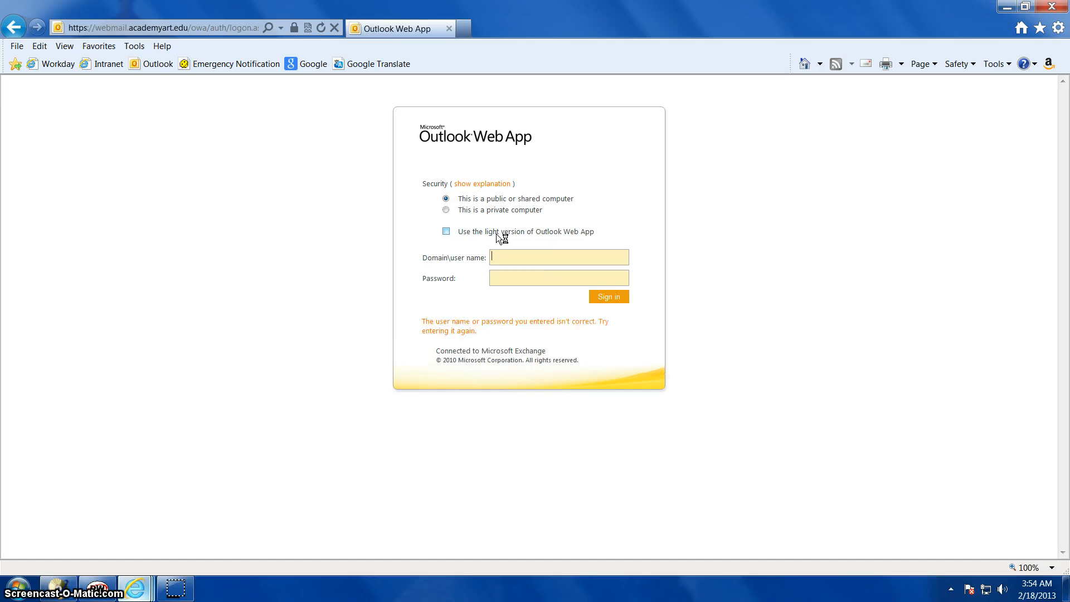
key("Tab")
type("***********")
key("Return")
Enter the domain user name and account password again and sign in to the mailbox
type("••••••••••")
type("•••")
key("Return")
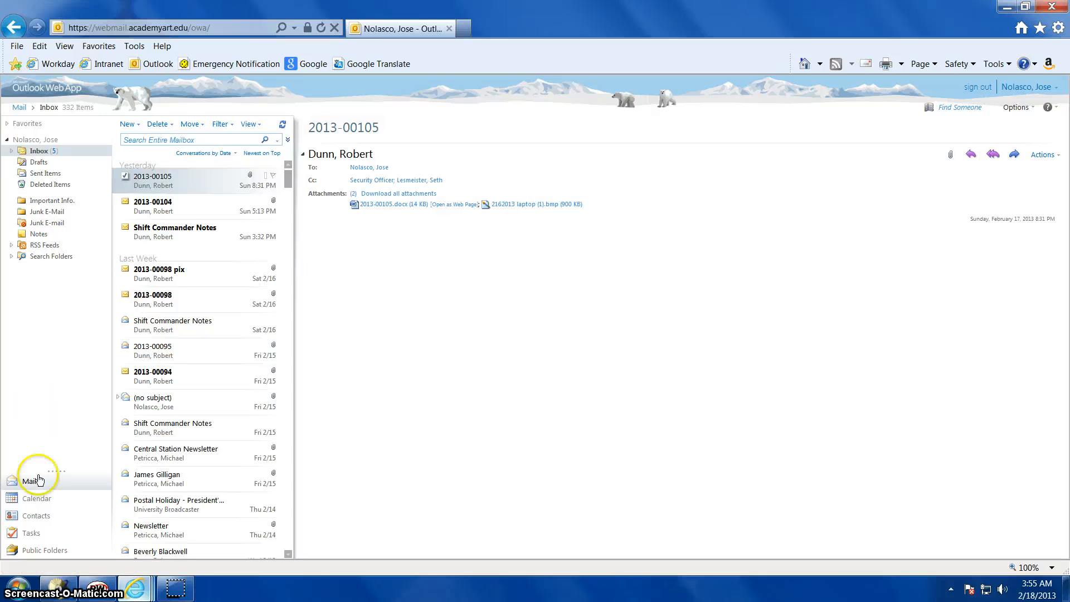
Open the mailbox calendar and start a new all-day appointment on Monday, February 18, 2013
left_click(37, 499)
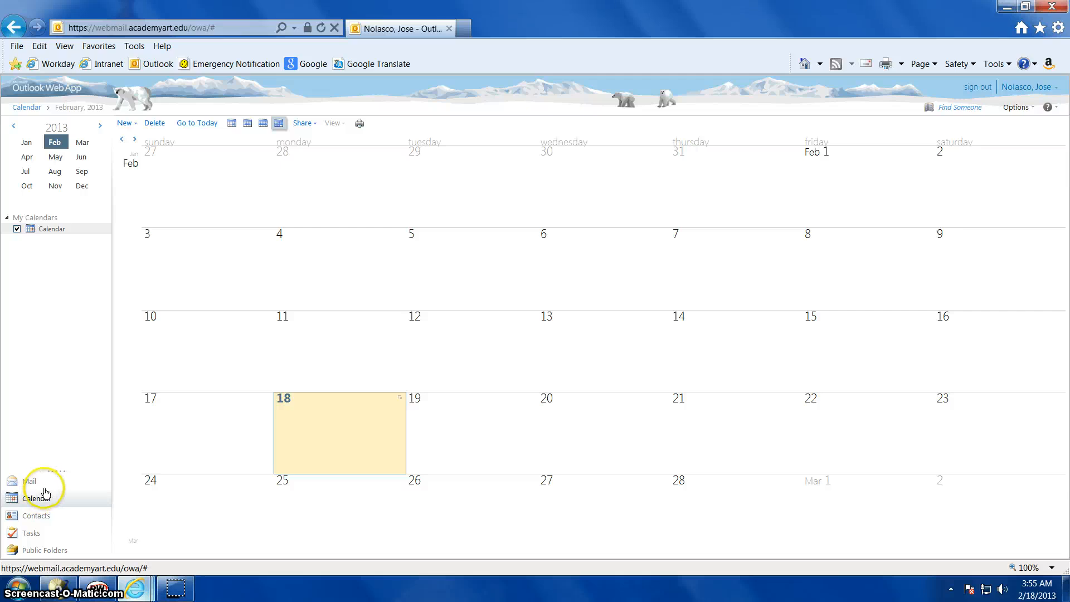
left_click(330, 411)
left_click(329, 409)
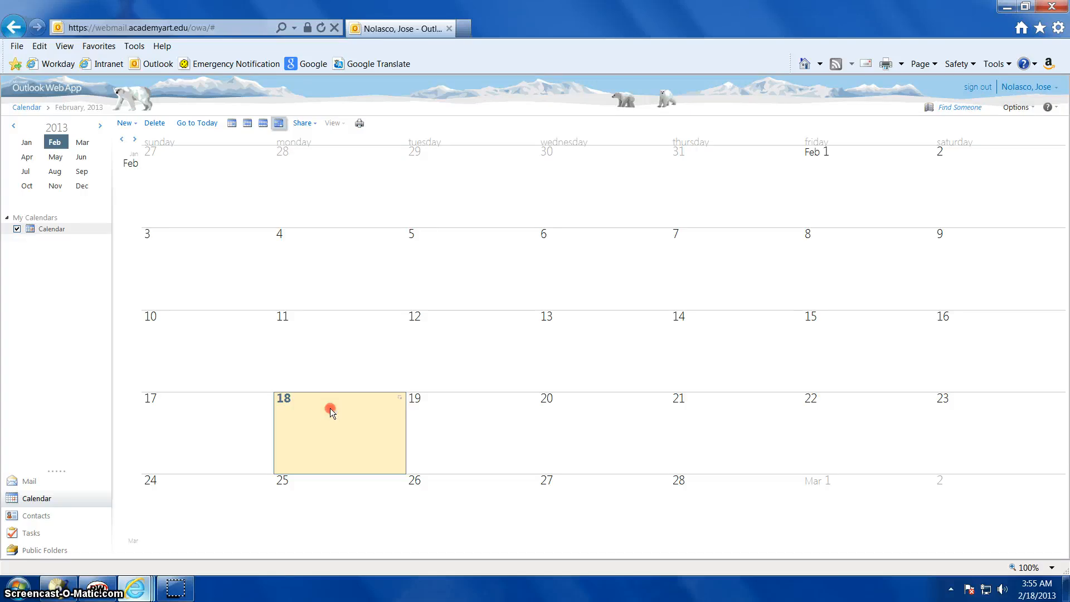
left_click(299, 384)
left_click(303, 422)
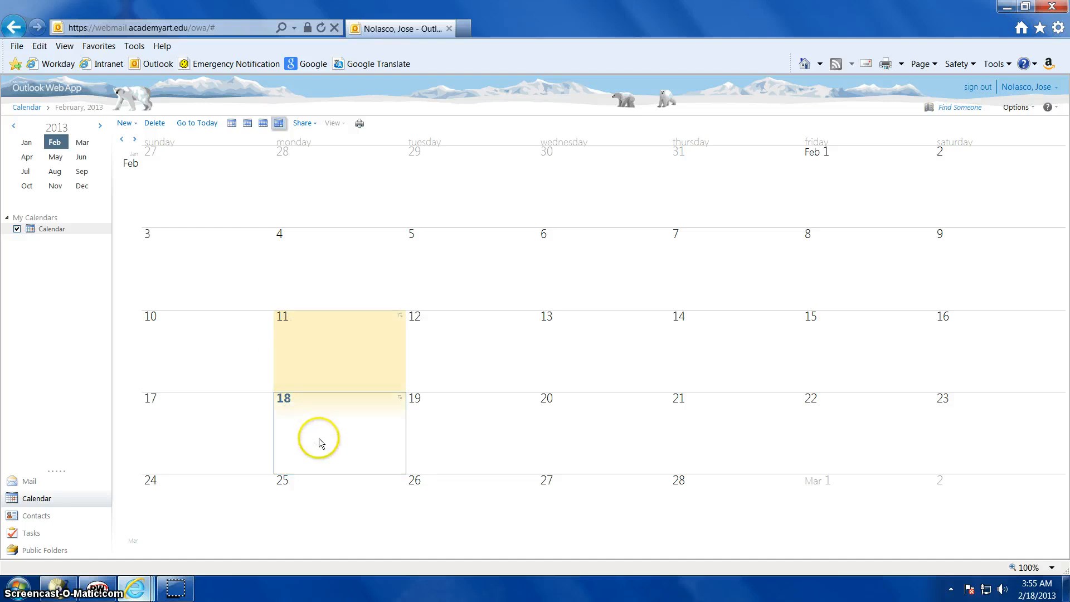
left_click(311, 421)
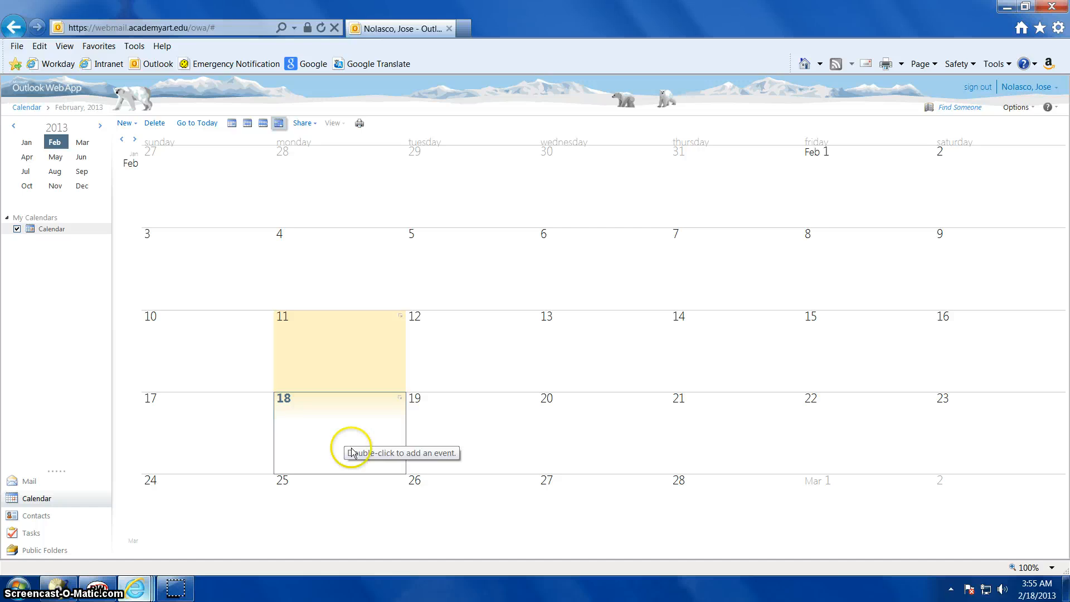
left_click(303, 424)
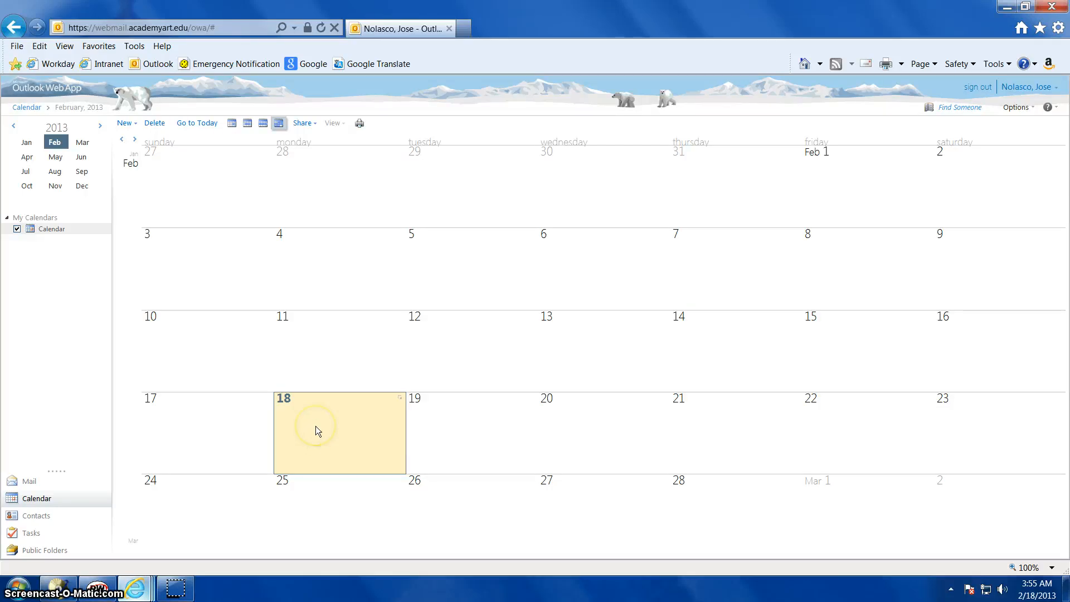
double_click(315, 425)
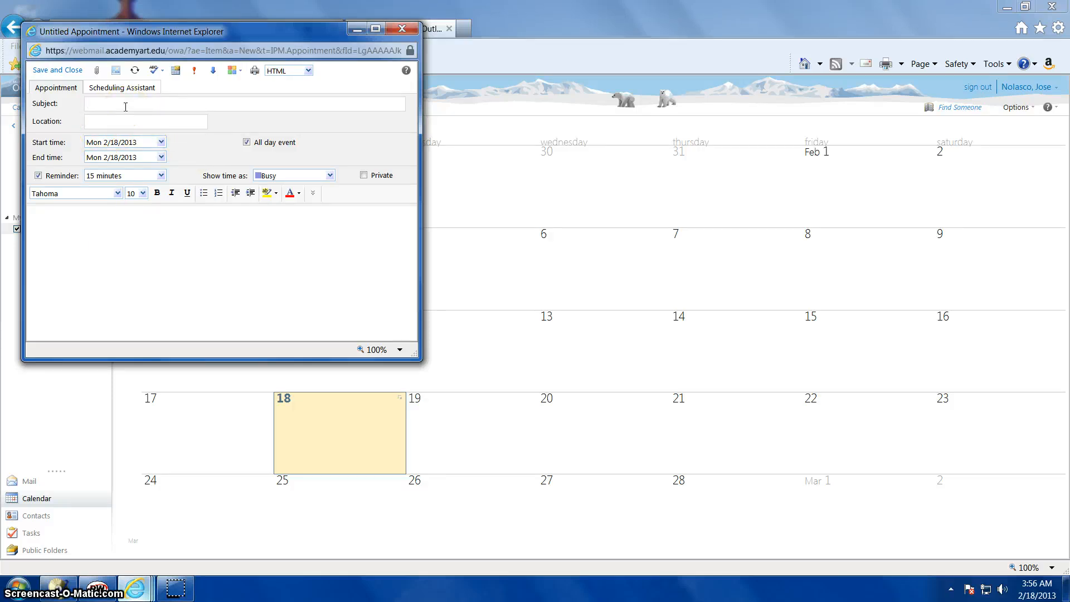
Give the appointment the subject "Time off request" and enter the building's street address as its location
type("Time off request")
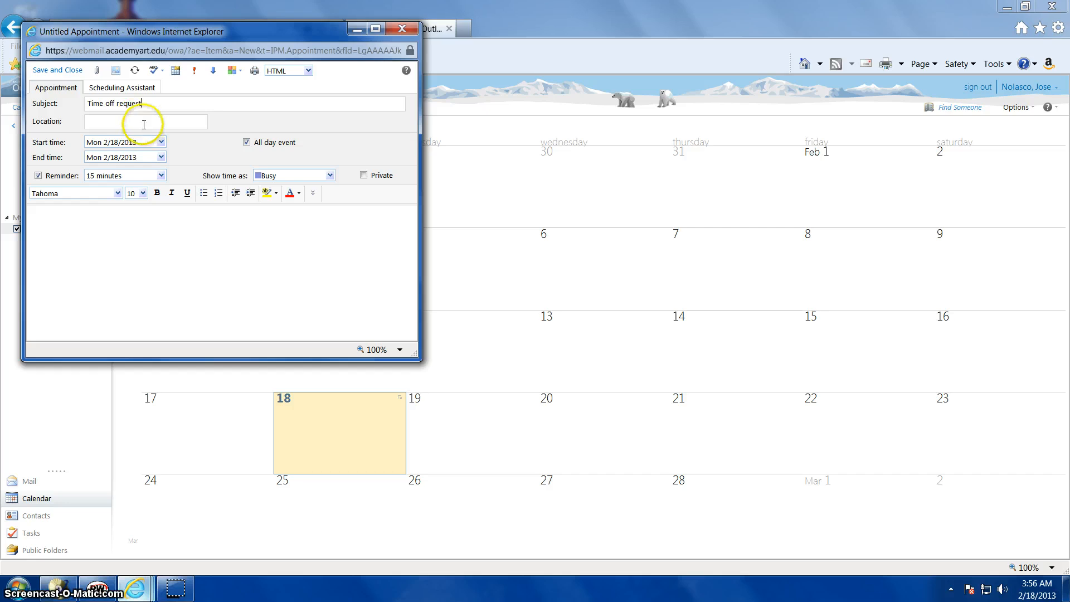
left_click(144, 125)
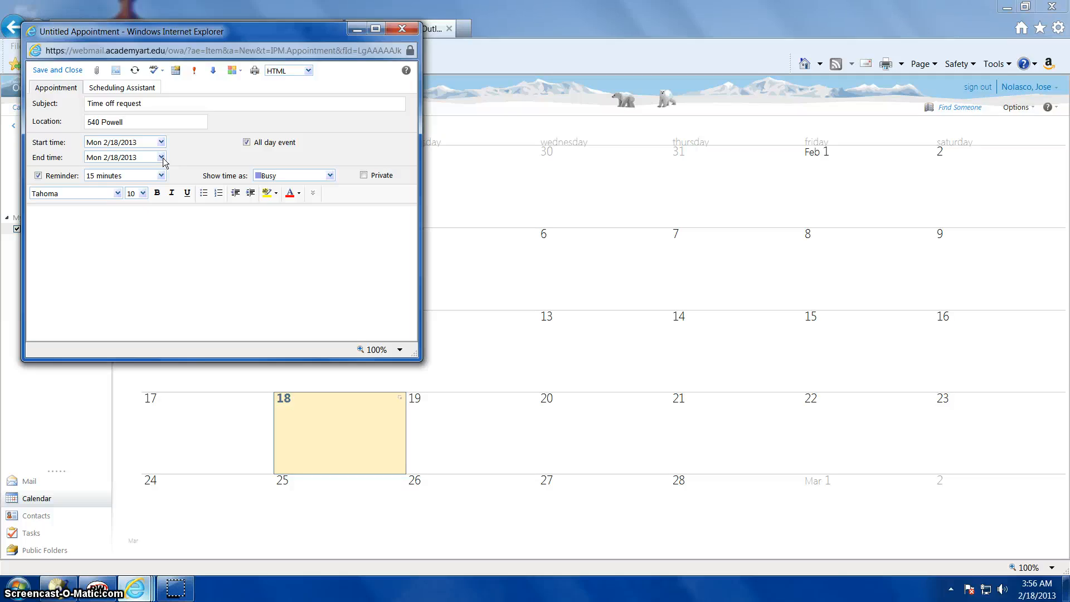
Set the appointment to start on Mon 2/18/2013 and end on Fri 2/22/2013
left_click(161, 142)
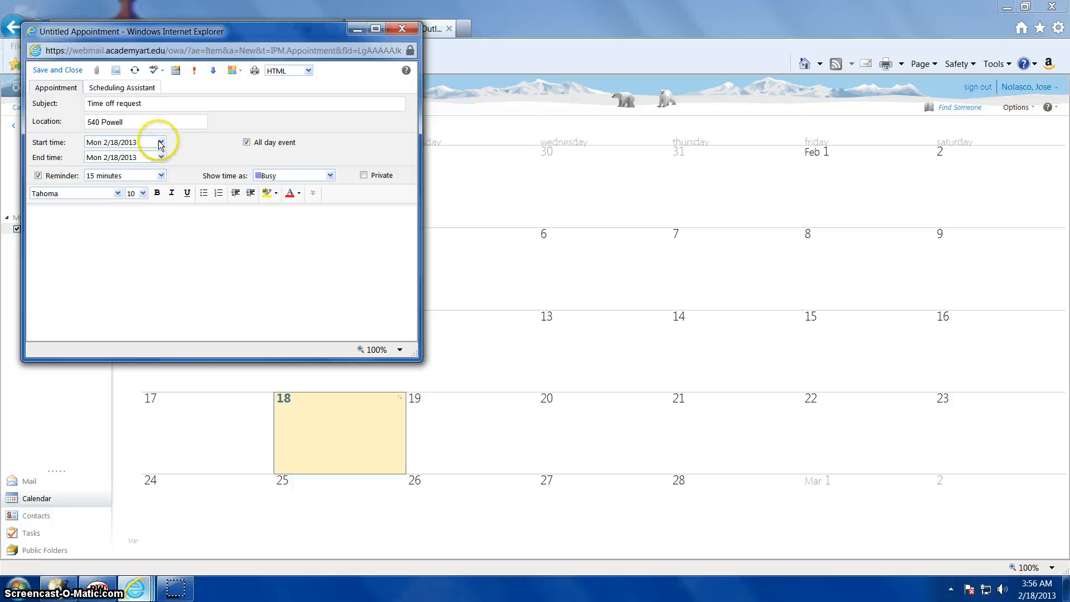
left_click(108, 214)
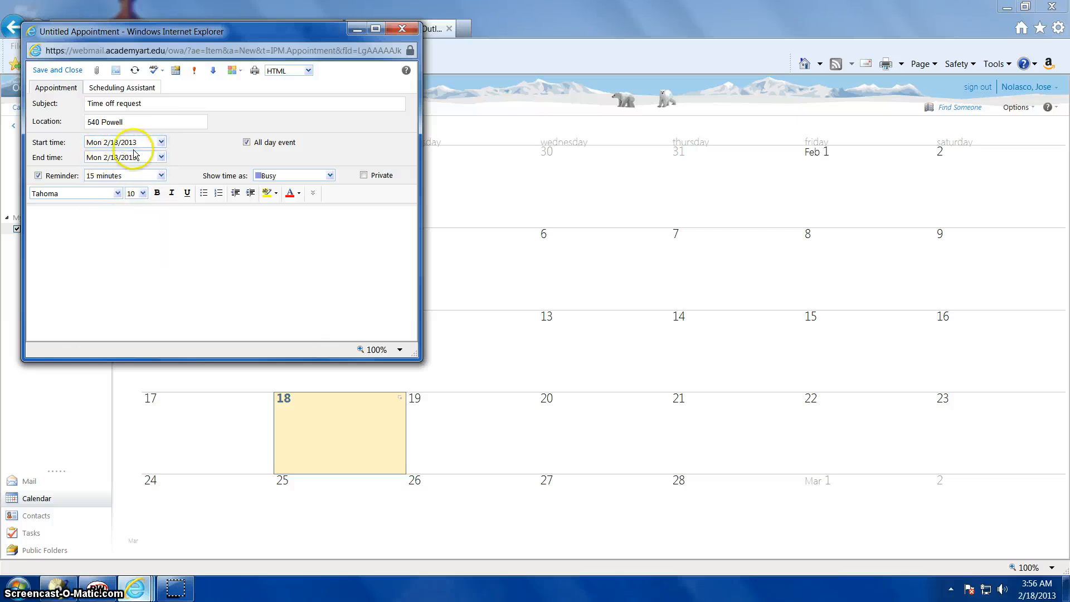
left_click(160, 157)
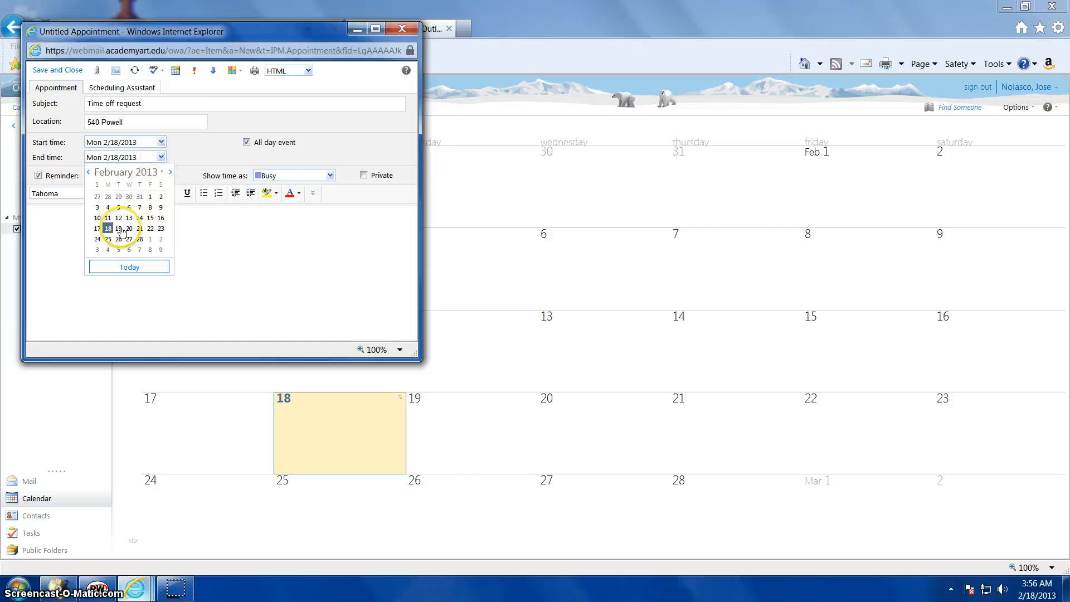
left_click(150, 229)
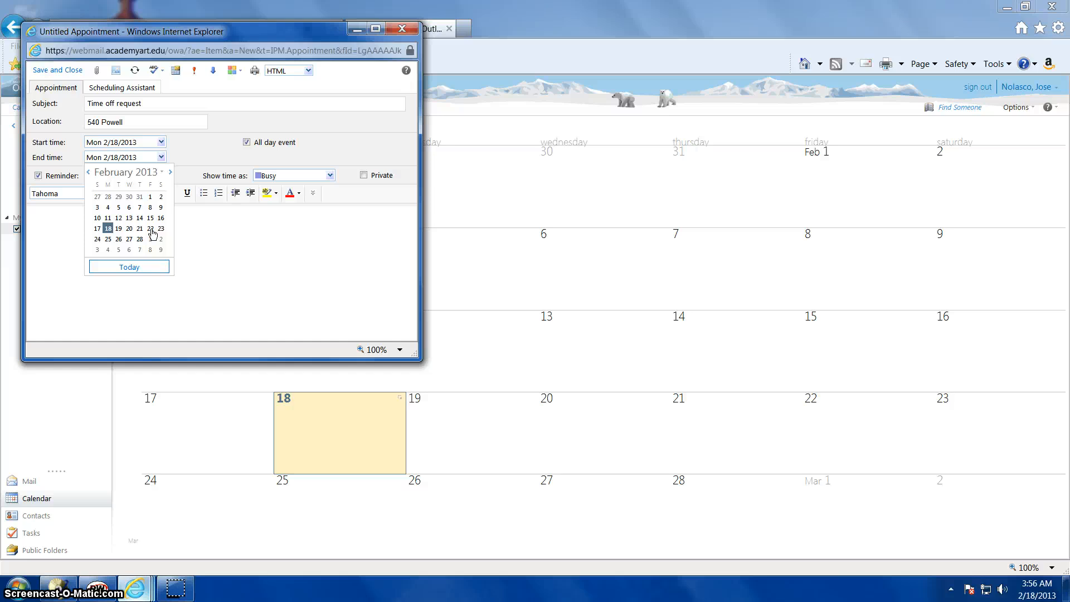
left_click(151, 229)
left_click(152, 217)
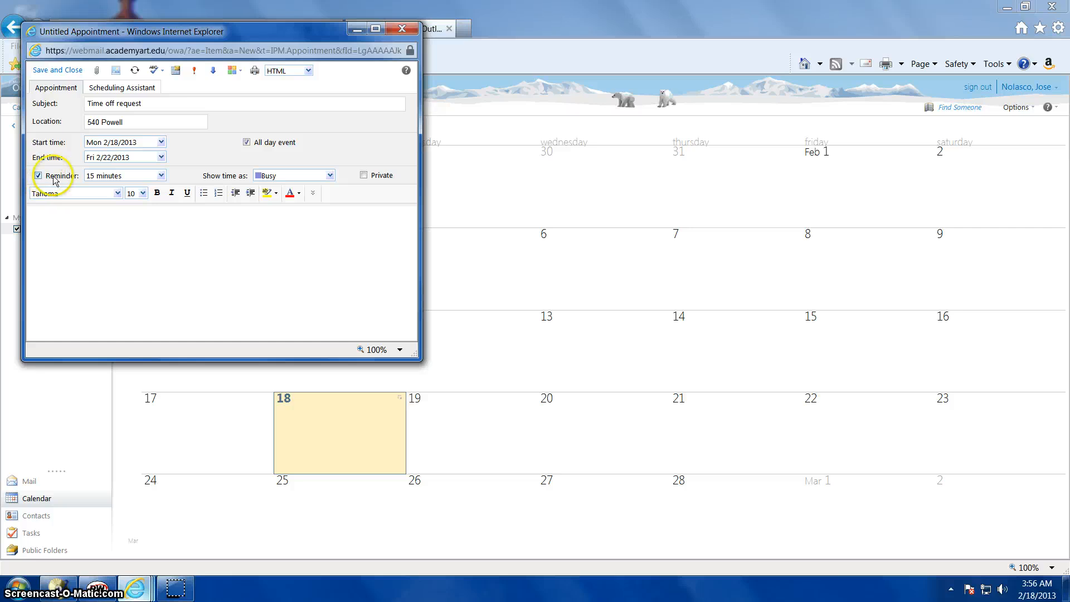
In the appointment body, greet the supervisor by name and write "I would like to request the week of the 18th off."
left_click(77, 234)
type("Hello")
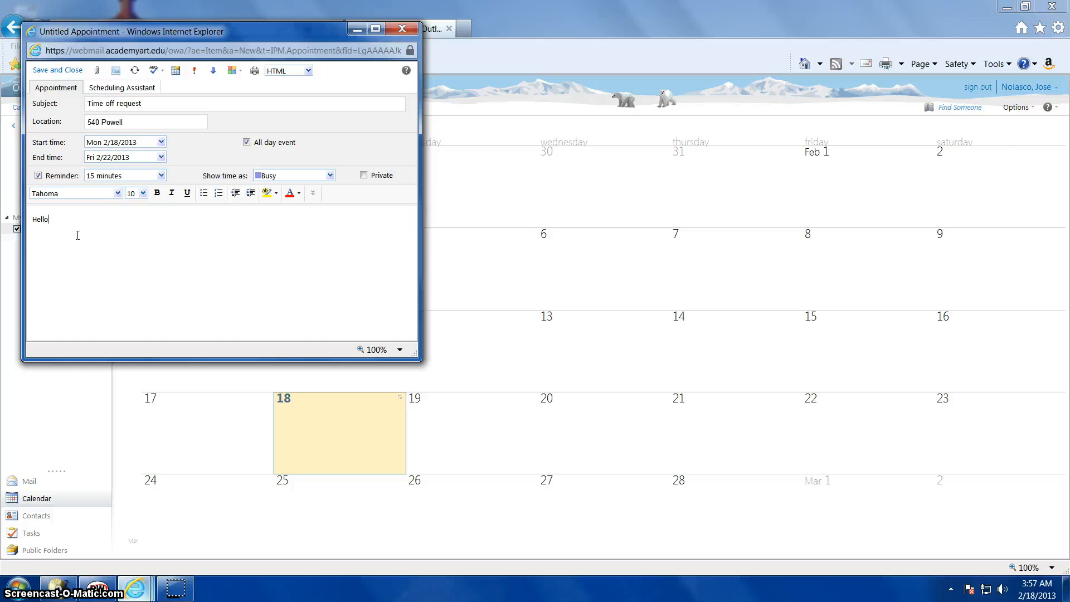
type(" Sam")
type(" I would like")
type(" to resau")
key("BackSpace")
key("BackSpace")
type("quest the week of ")
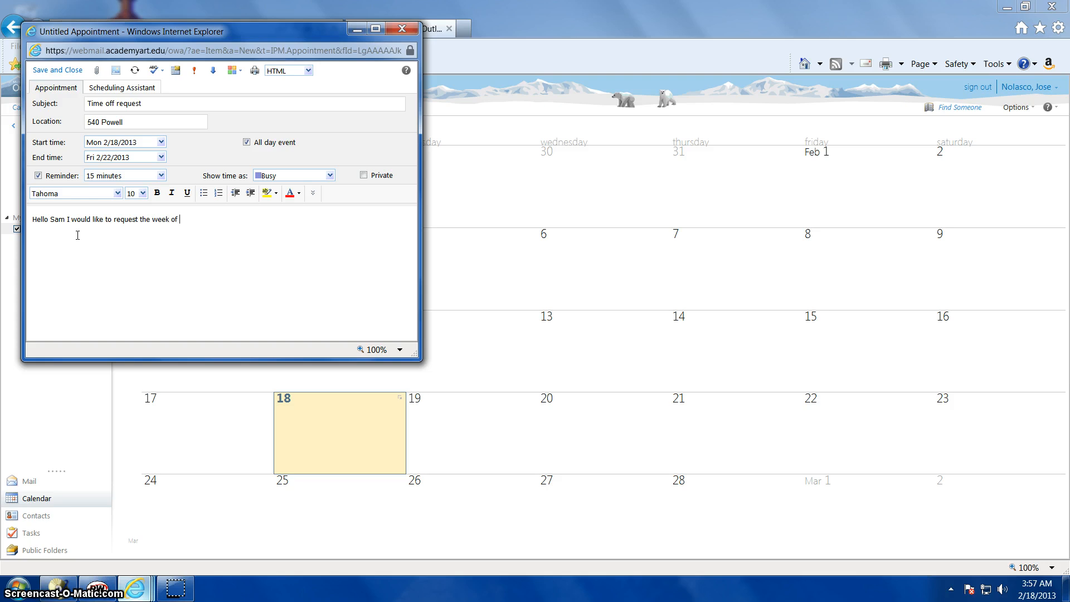
type("the 18th off")
Add the sentence "I work Mon-Thru 0700-1530 Hrs" to the appointment message
type("I work Mon-Thru 0700-")
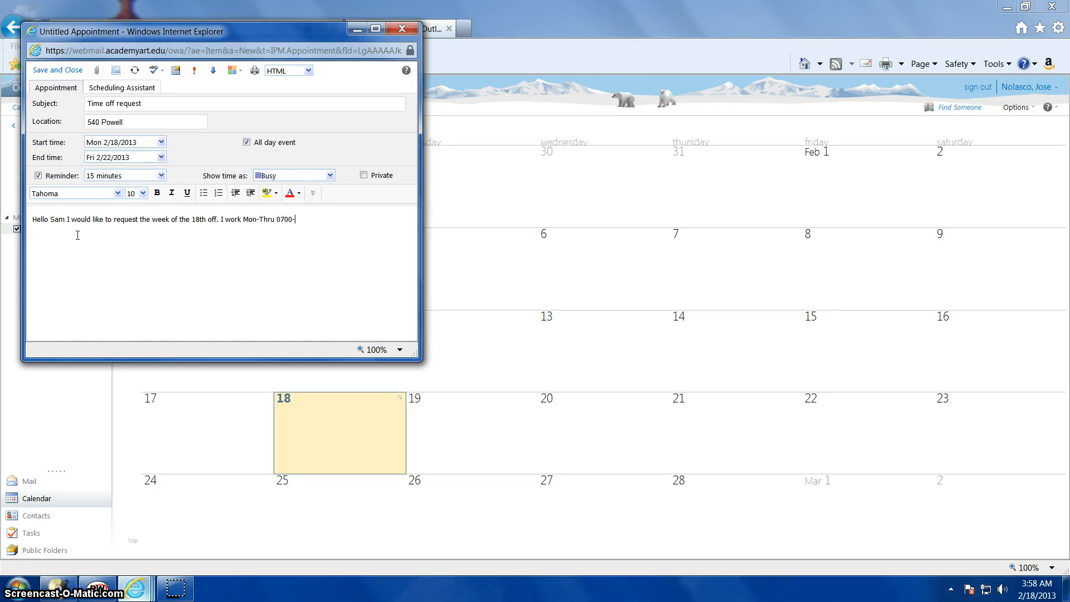
type("1530 Hrs. And Fri. 1500-2230 nhrs")
Continue the appointment message with the Friday shift: "And Fri. 1500-2230 hrs."
key("BackSpace")
key("BackSpace")
key("BackSpace")
key("BackSpace")
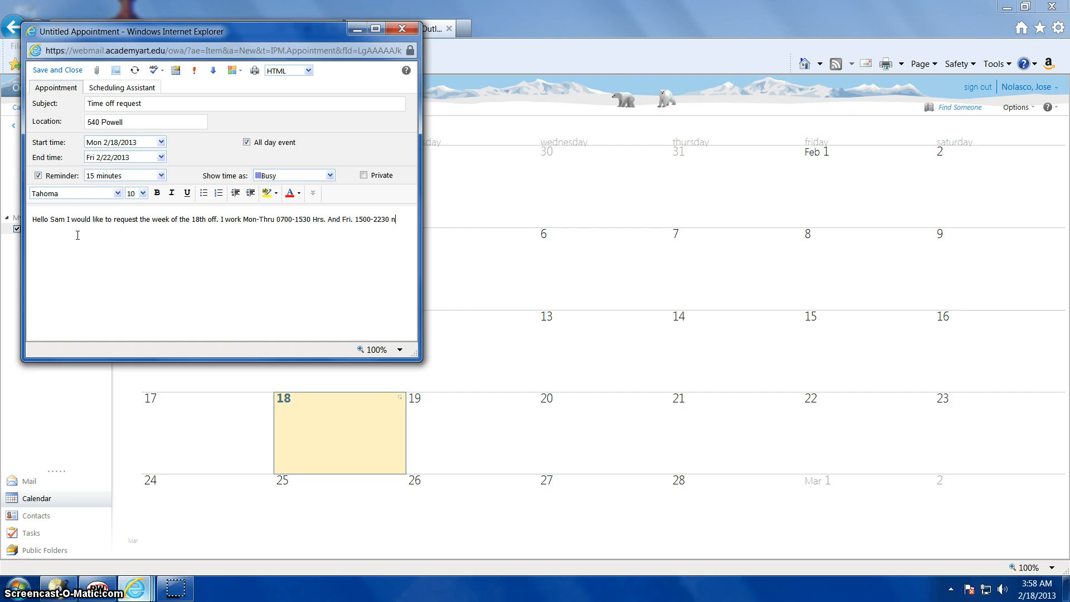
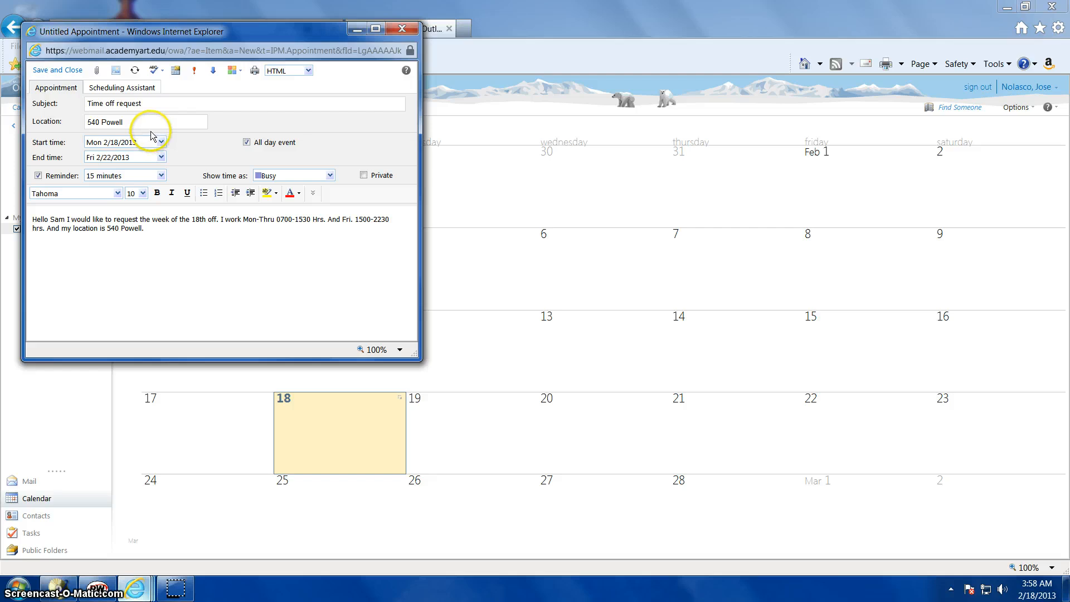
Attach the Employee Absence Record document from the Desktop to the appointment
left_click(98, 71)
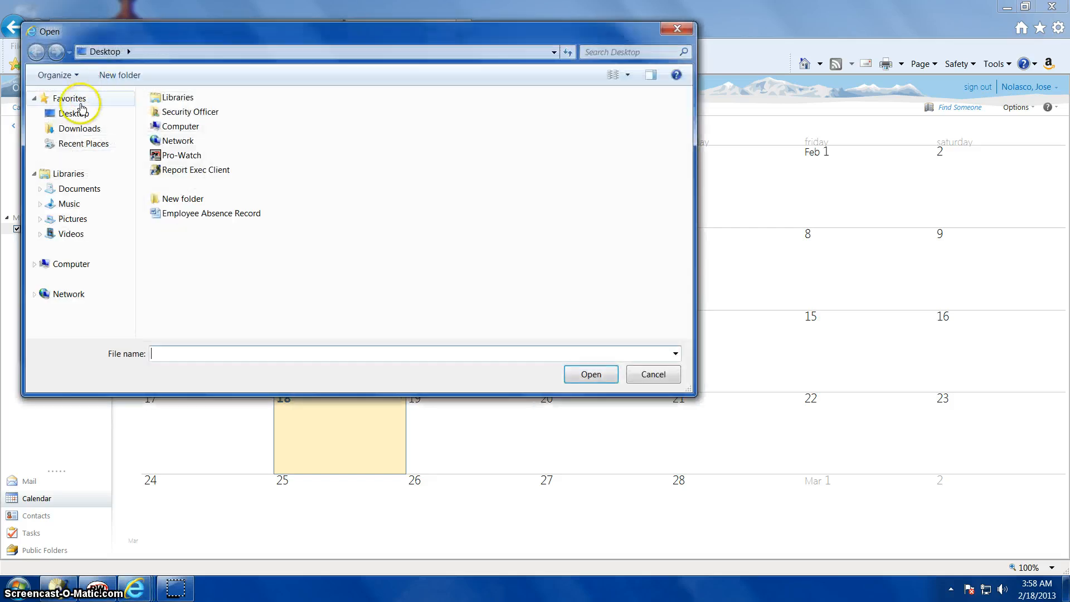
left_click(78, 114)
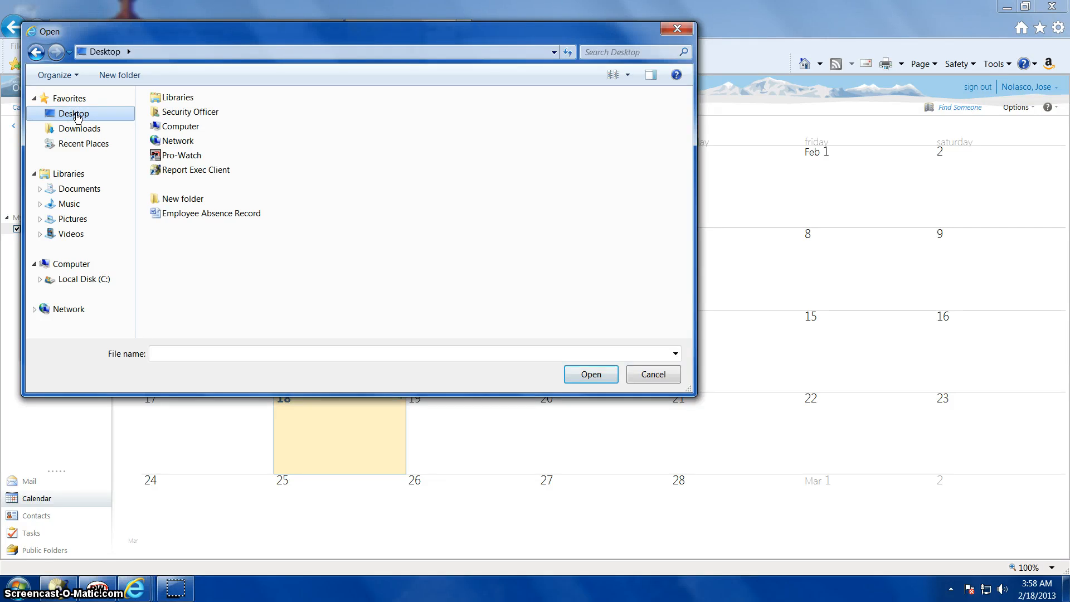
left_click(218, 216)
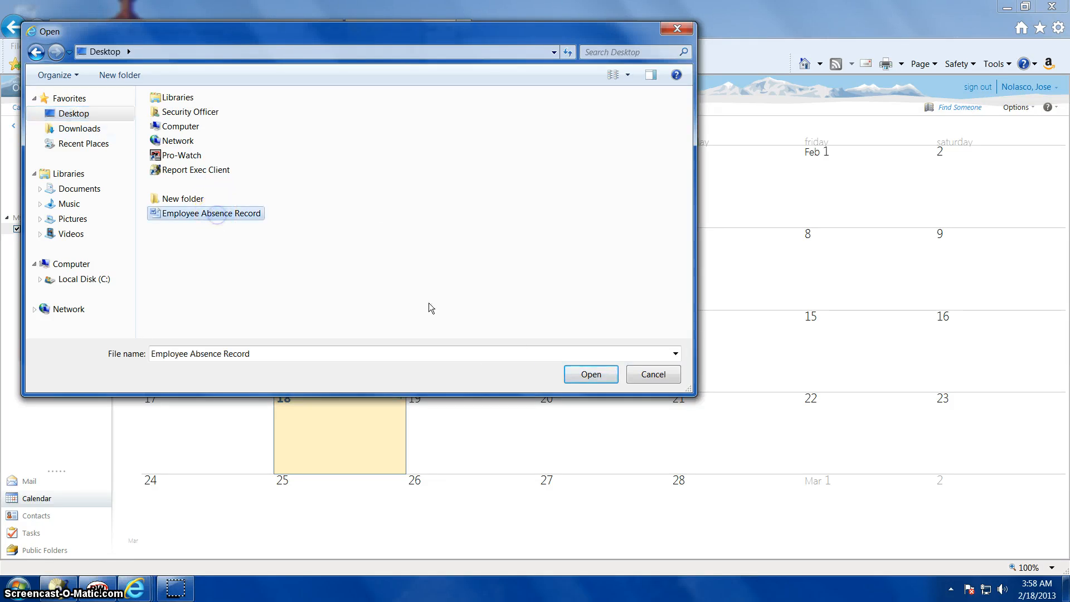
left_click(591, 374)
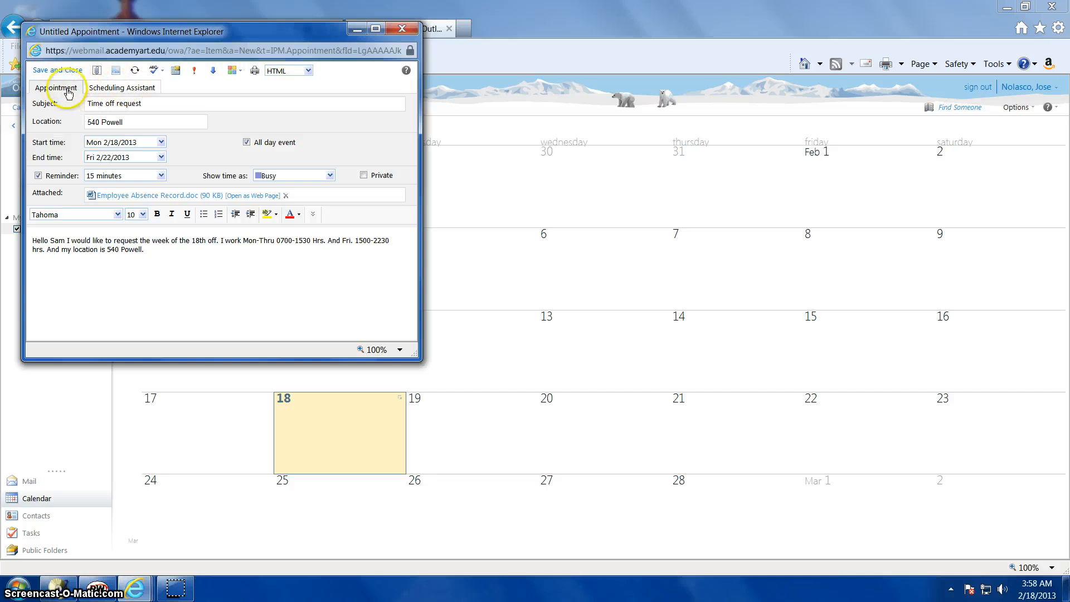
Add the supervisor as an attendee with the Scheduling Assistant and send the time off request
left_click(109, 91)
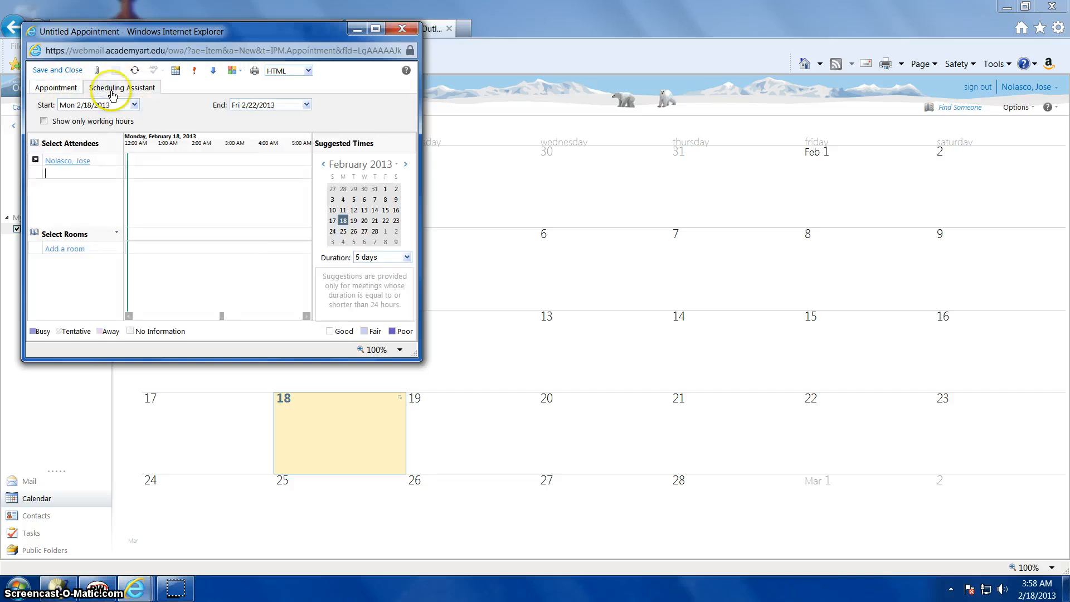
left_click(82, 174)
left_click(64, 173)
type("sa")
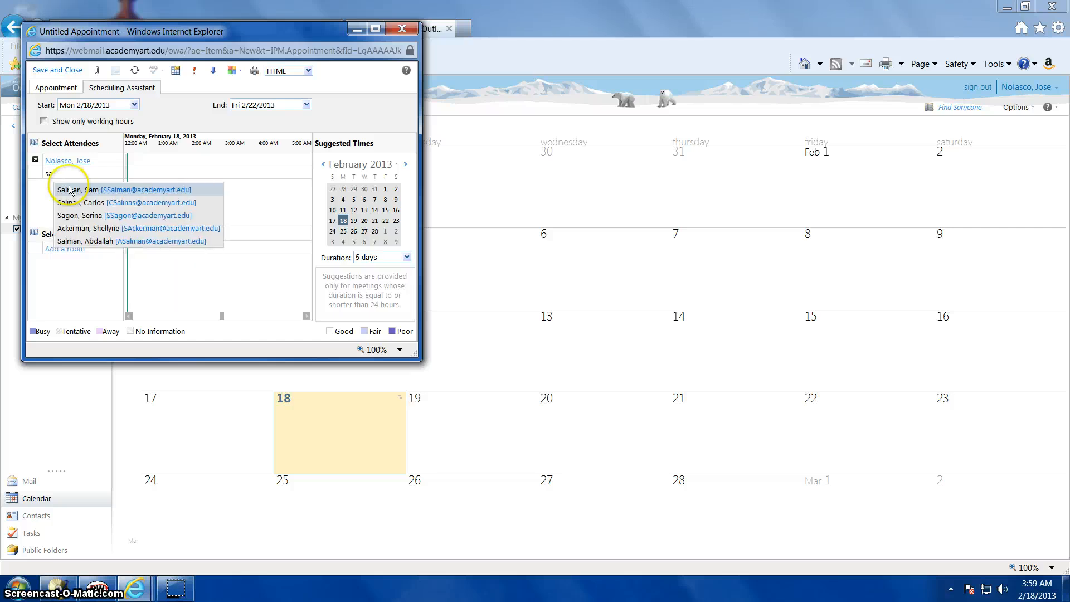
left_click(72, 191)
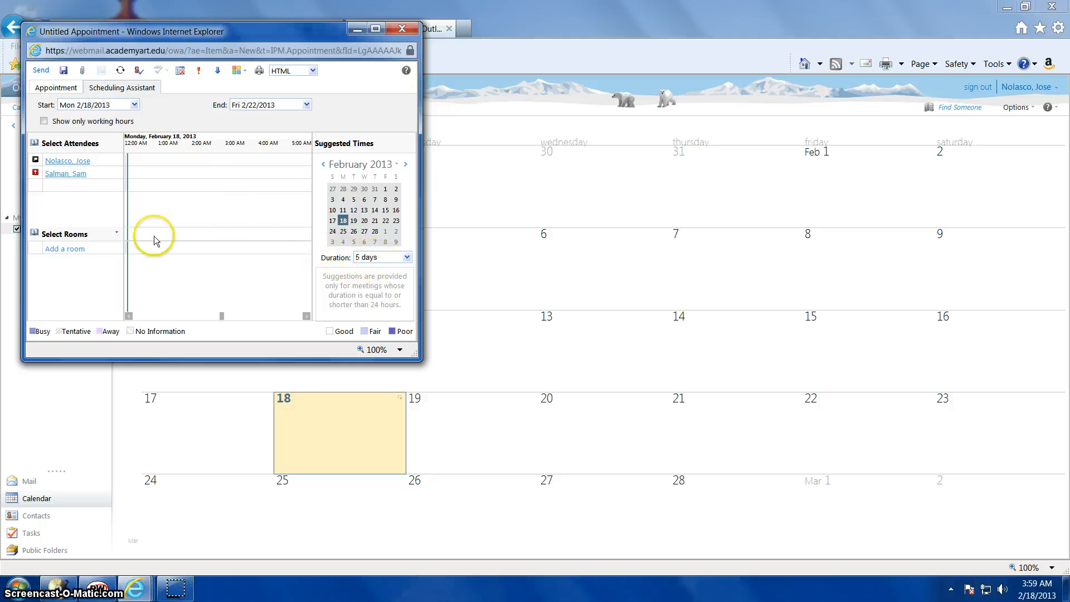
left_click(67, 88)
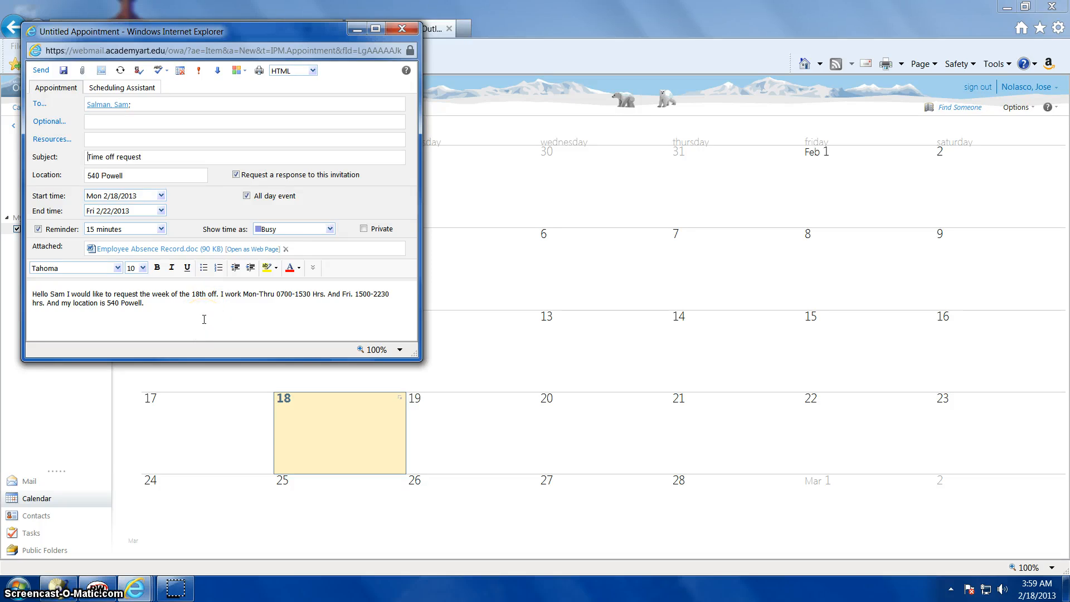
left_click(42, 70)
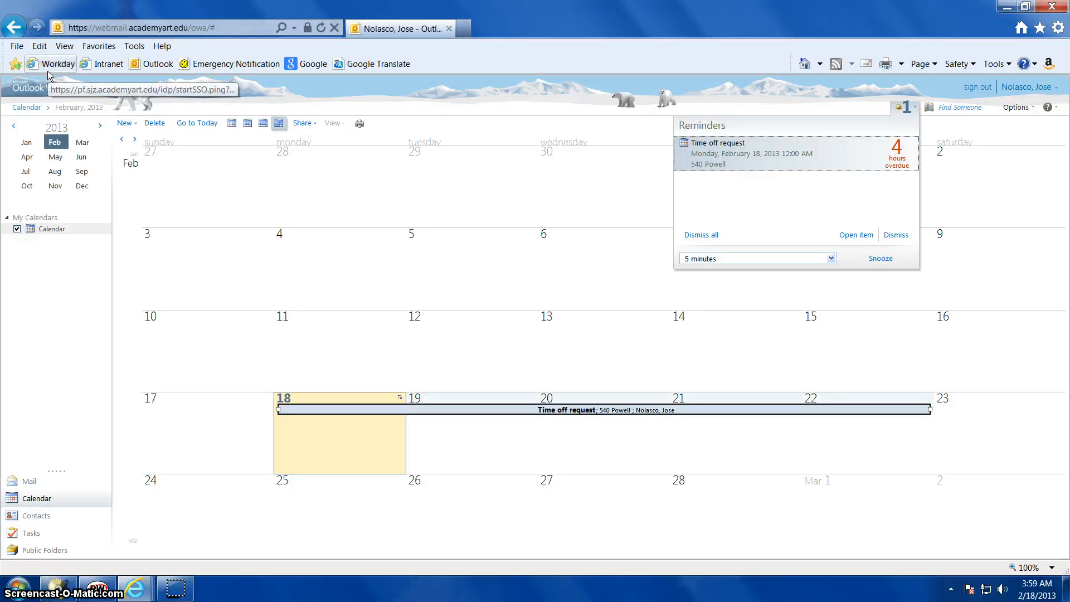
Go to the mail inbox, sign out of the webmail account and close the browser
left_click(29, 484)
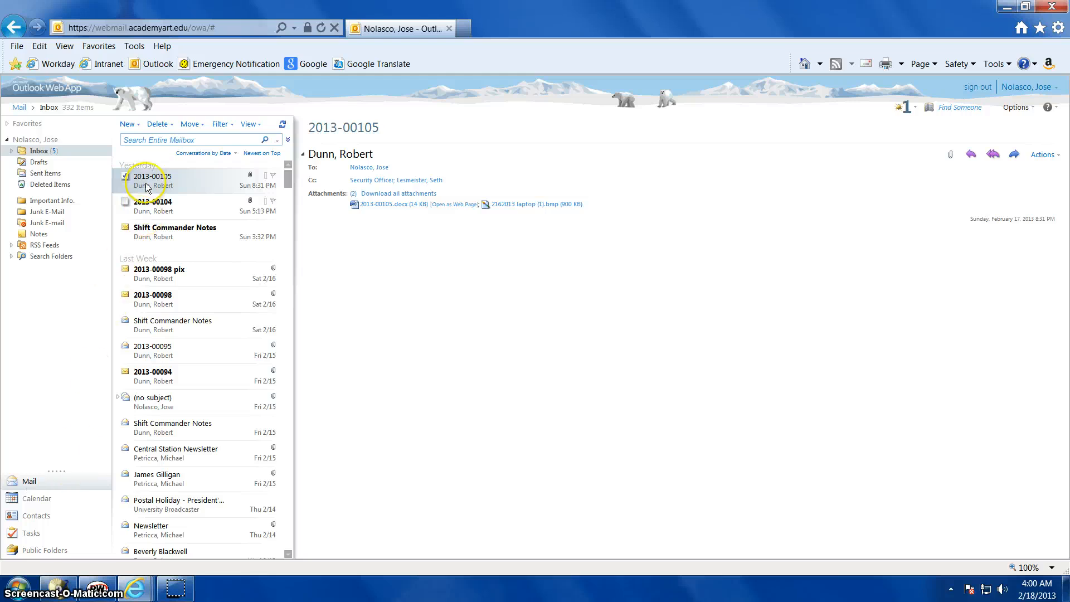
left_click(976, 89)
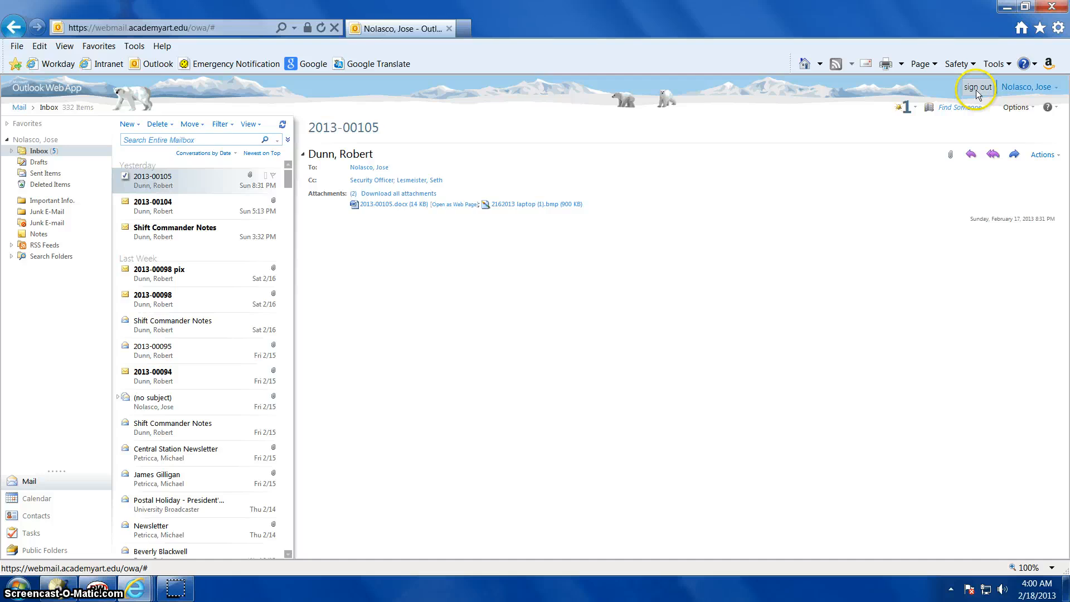
left_click(1058, 8)
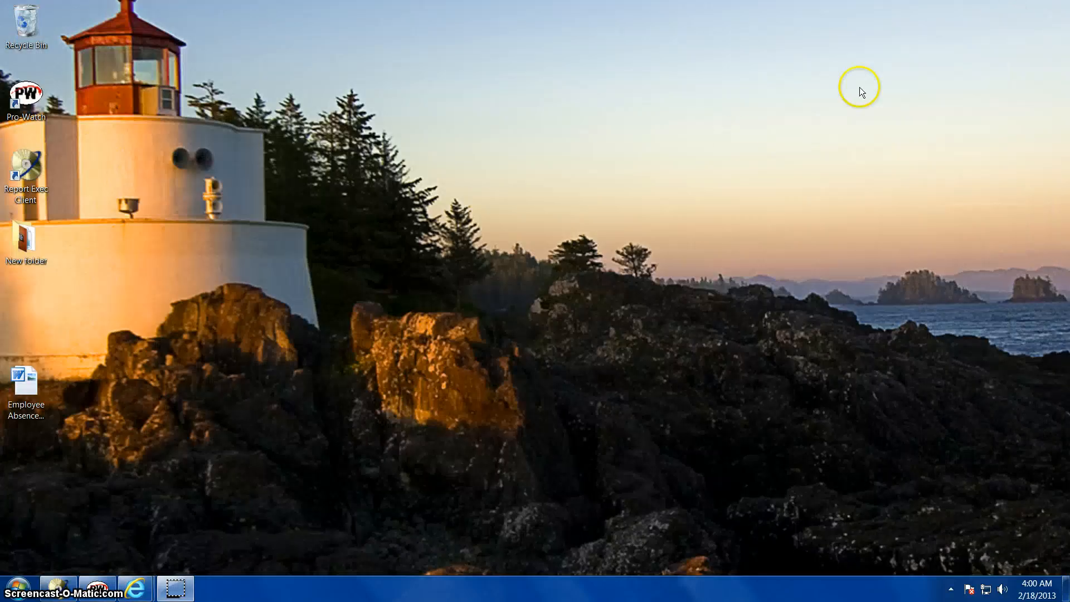